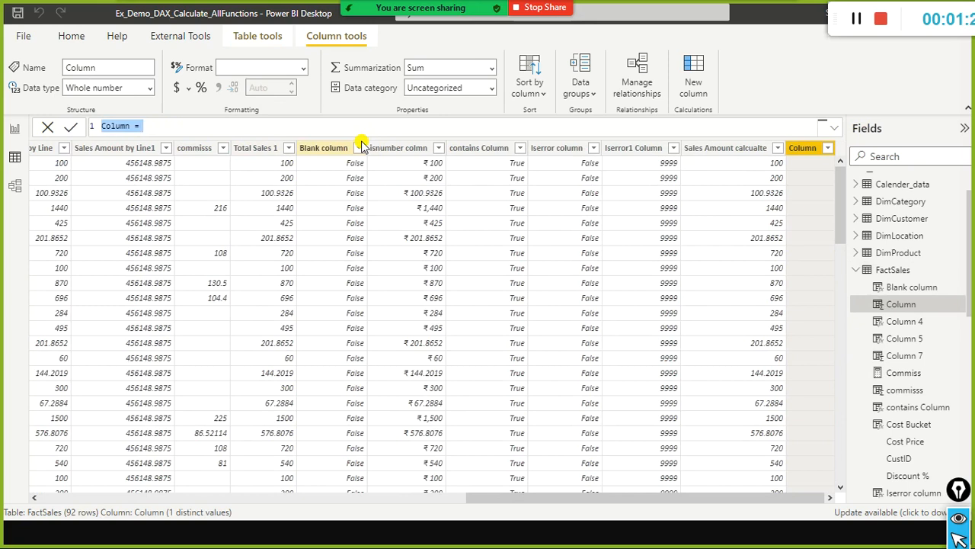
# Name the new FactSales calculated column "Total Line Sales Amount" and begin its expression after the equals sign.
pyautogui.write('Total Sa')
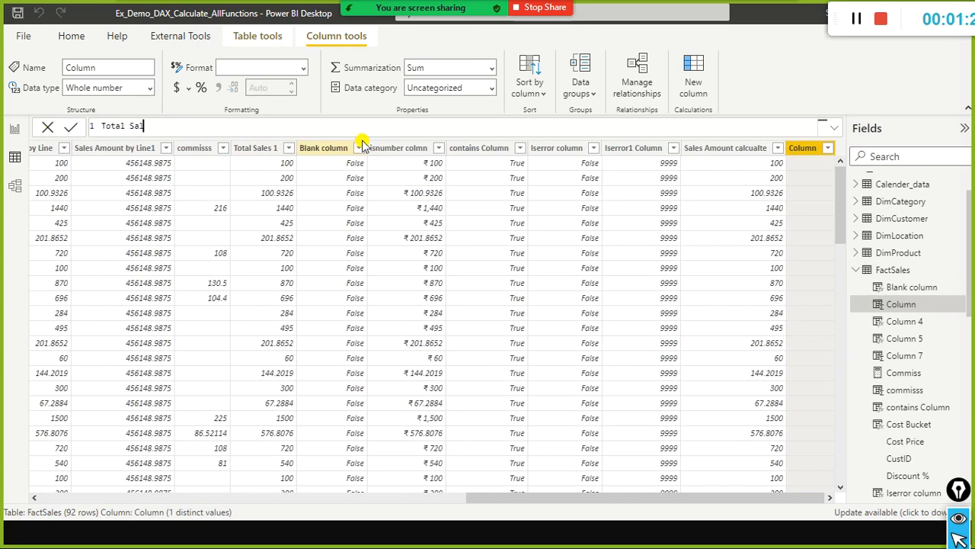
pyautogui.write('les LIne')
pyautogui.press('BackSpace')
pyautogui.press('BackSpace')
pyautogui.press('BackSpace')
pyautogui.press('BackSpace')
pyautogui.press('BackSpace')
pyautogui.hotkey('ctrl', 'Left')
pyautogui.write('Amount')
pyautogui.hotkey('ctrl', 'Left')
pyautogui.hotkey('ctrl', 'Left')
pyautogui.write('Line')
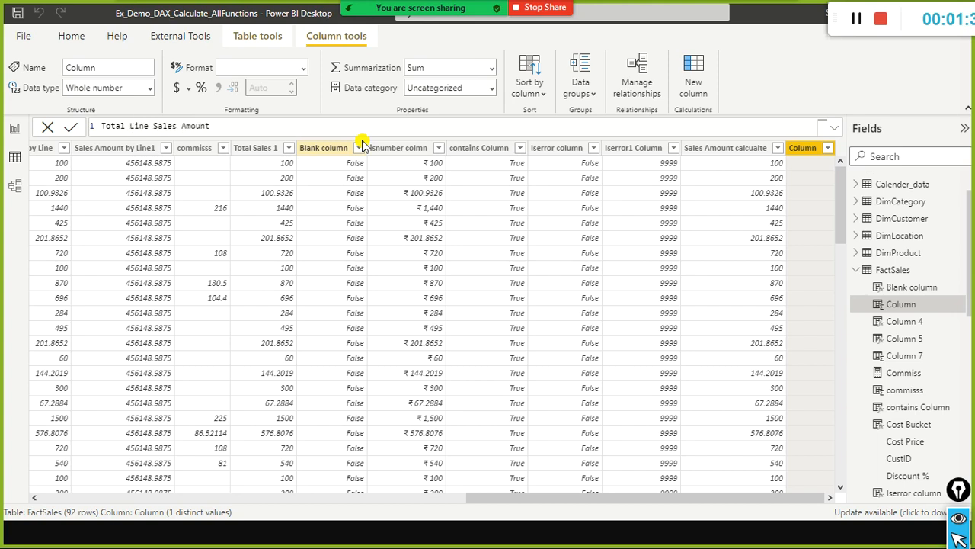
pyautogui.press('End')
pyautogui.write('= prod')
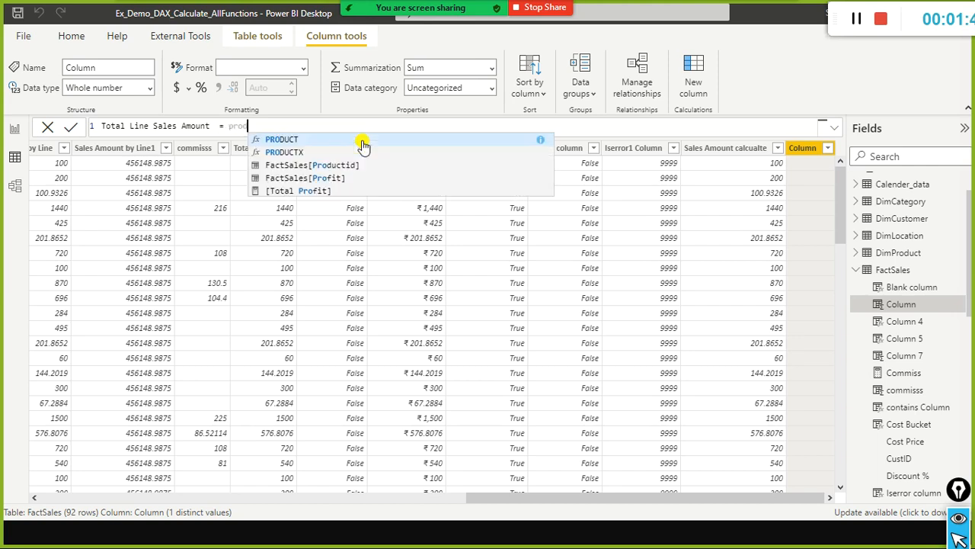
pyautogui.press('BackSpace')
pyautogui.press('BackSpace')
pyautogui.press('BackSpace')
pyautogui.press('BackSpace')
pyautogui.write('di')
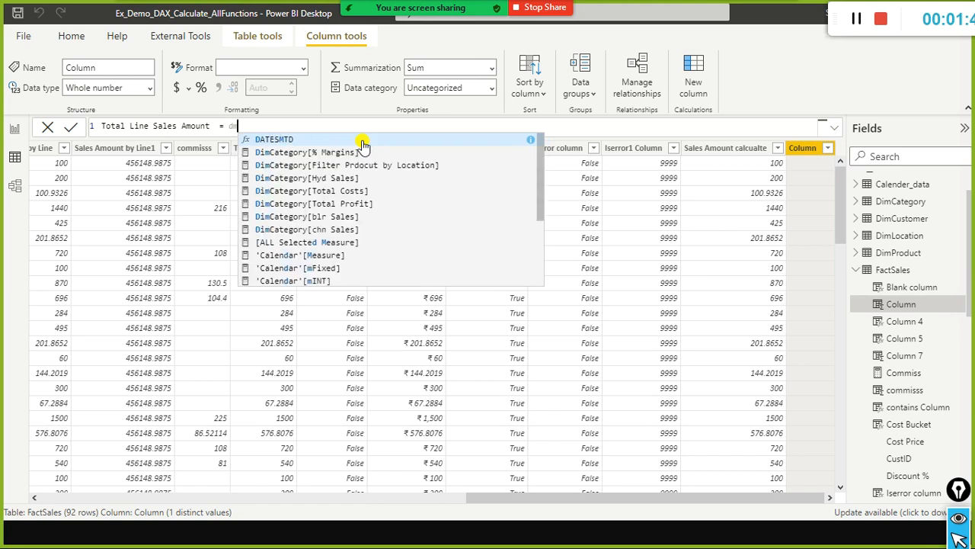
pyautogui.write('m')
pyautogui.write('c')
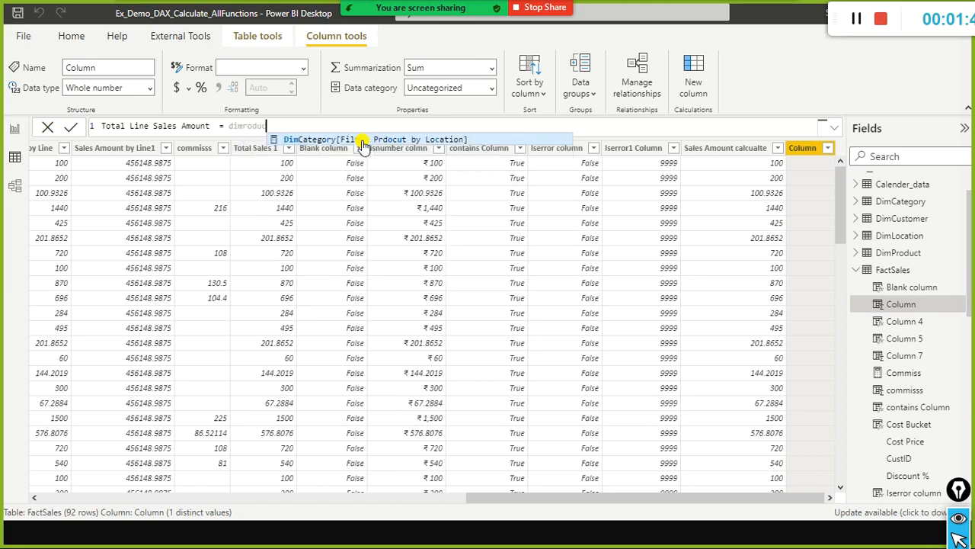
pyautogui.press('BackSpace')
pyautogui.press('BackSpace')
pyautogui.press('BackSpace')
pyautogui.press('BackSpace')
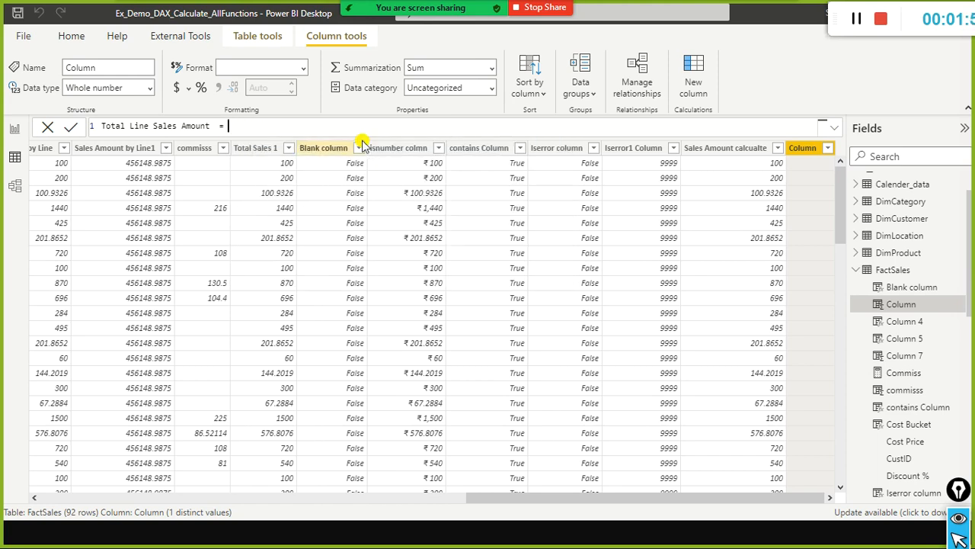
# Start the column's expression with FactSales[Quantity] followed by a multiplication operator.
pyautogui.write('quant')
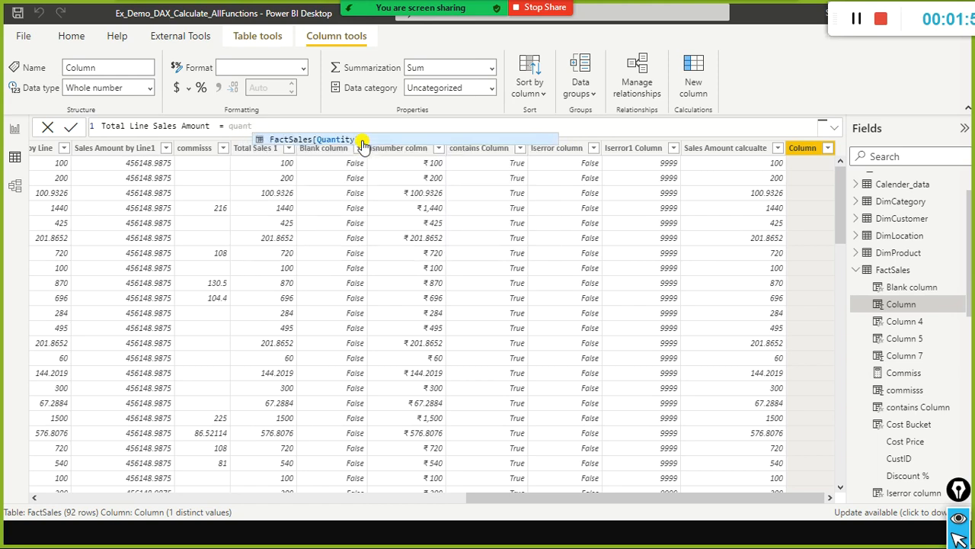
pyautogui.click(363, 145)
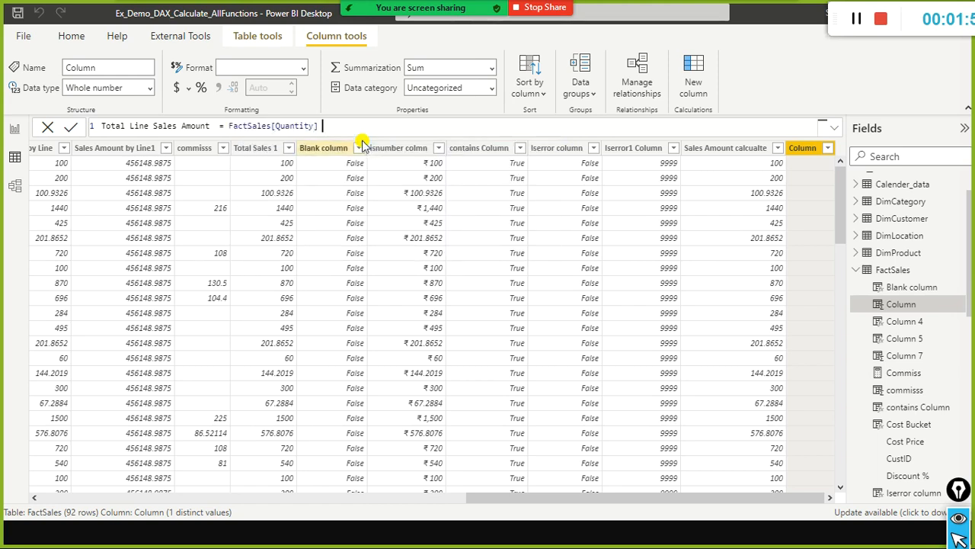
pyautogui.write('*')
# Change the column name in the formula to "Total Line Cost".
pyautogui.hotkey('ctrl', 'Left')
pyautogui.hotkey('ctrl', 'Left')
pyautogui.hotkey('ctrl', 'Left')
pyautogui.hotkey('ctrl', 'Left')
pyautogui.hotkey('ctrl', 'Left')
pyautogui.hotkey('ctrl', 'Left')
pyautogui.hotkey('ctrl', 'Left')
pyautogui.hotkey('ctrl', 'shift', 'Right')
pyautogui.hotkey('ctrl', 'shift', 'Right')
pyautogui.write('Cost')
pyautogui.press('End')
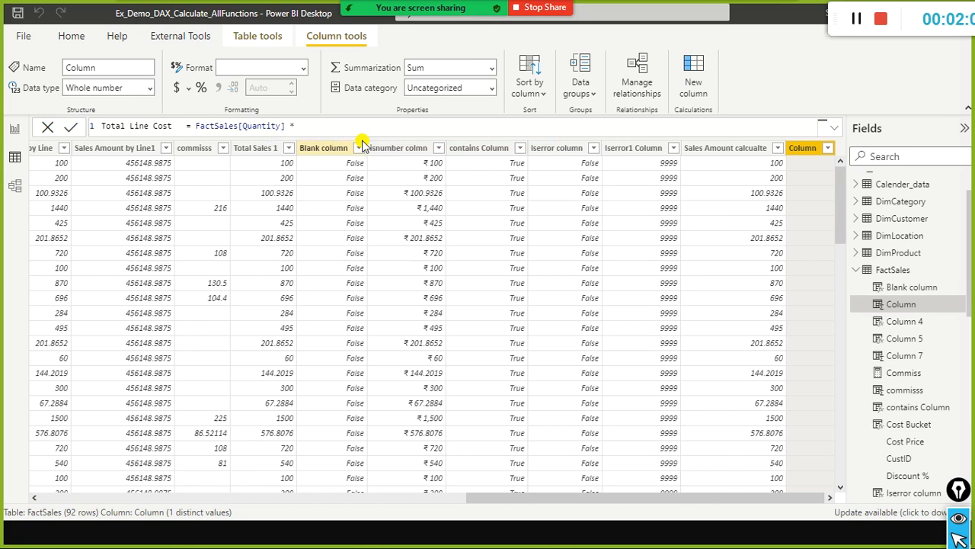
pyautogui.write('dimpro')
pyautogui.write('d')
pyautogui.write('du')
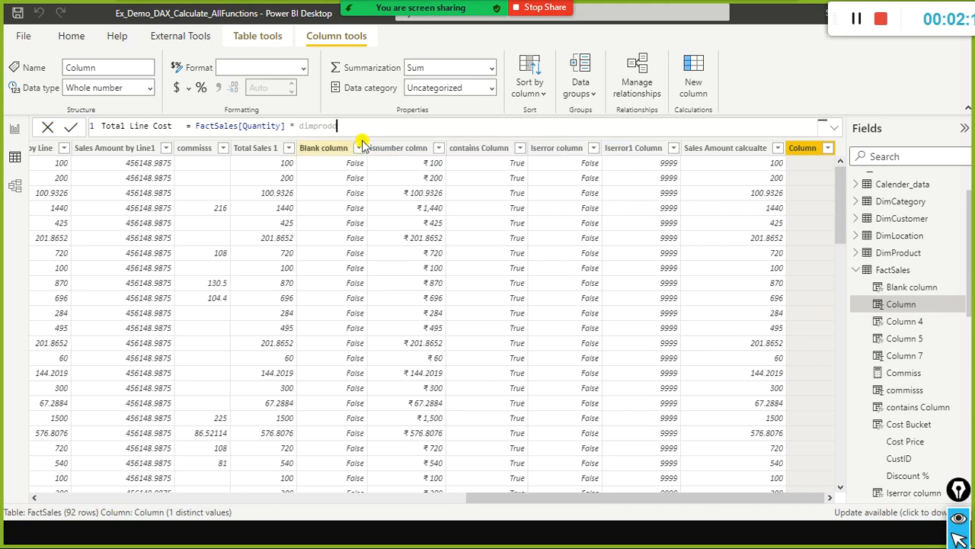
pyautogui.press('BackSpace')
pyautogui.press('BackSpace')
pyautogui.press('BackSpace')
pyautogui.press('BackSpace')
pyautogui.press('BackSpace')
pyautogui.press('BackSpace')
pyautogui.press('BackSpace')
pyautogui.press('BackSpace')
pyautogui.press('BackSpace')
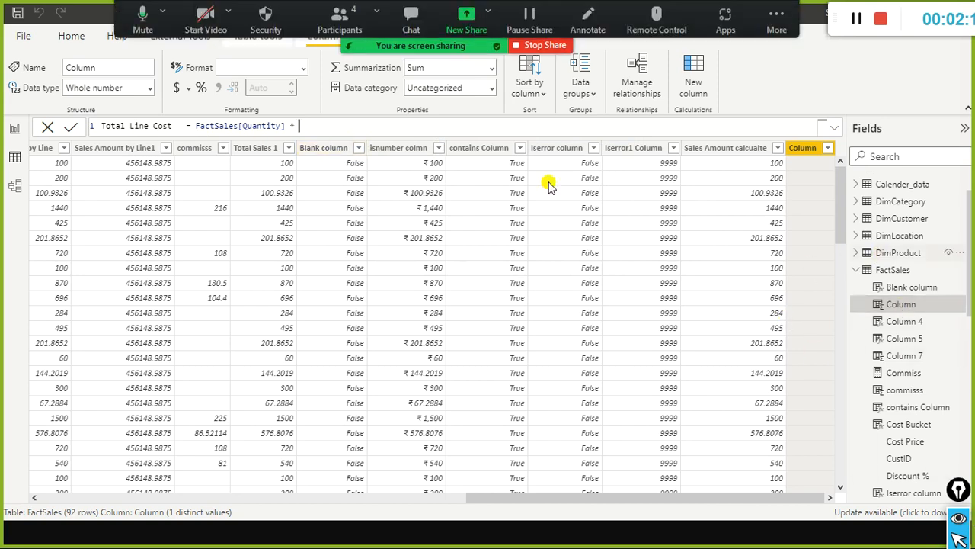
# Complete the multiplication with RELATED(DimProduct[Cost Price]).
pyautogui.write('related')
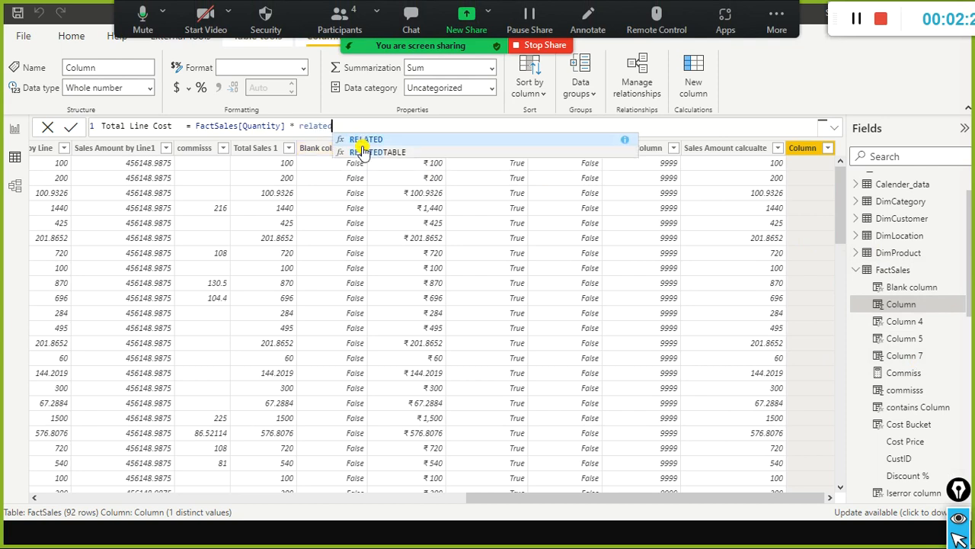
pyautogui.press('Tab')
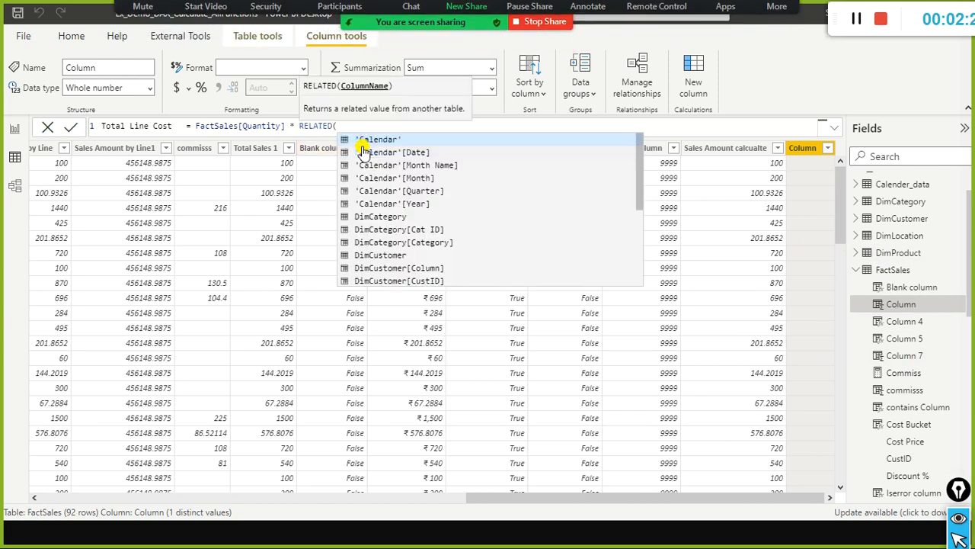
pyautogui.write('dimproduct')
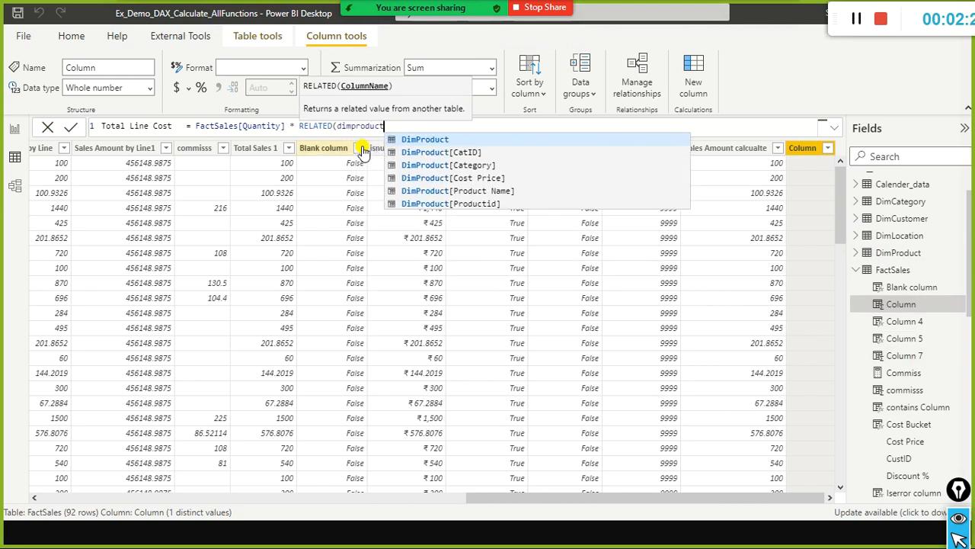
pyautogui.press('Down')
pyautogui.press('Down')
pyautogui.press('Down')
pyautogui.press('Tab')
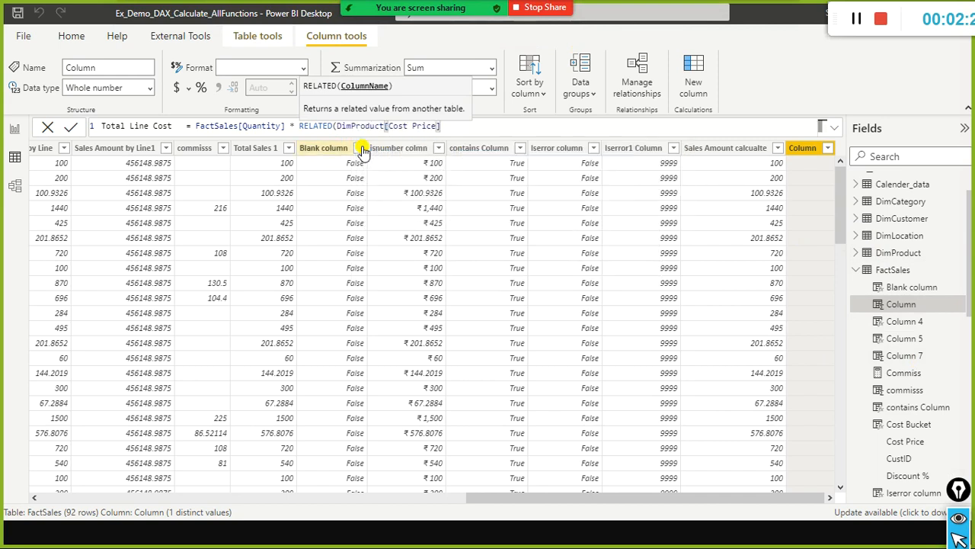
pyautogui.write(')')
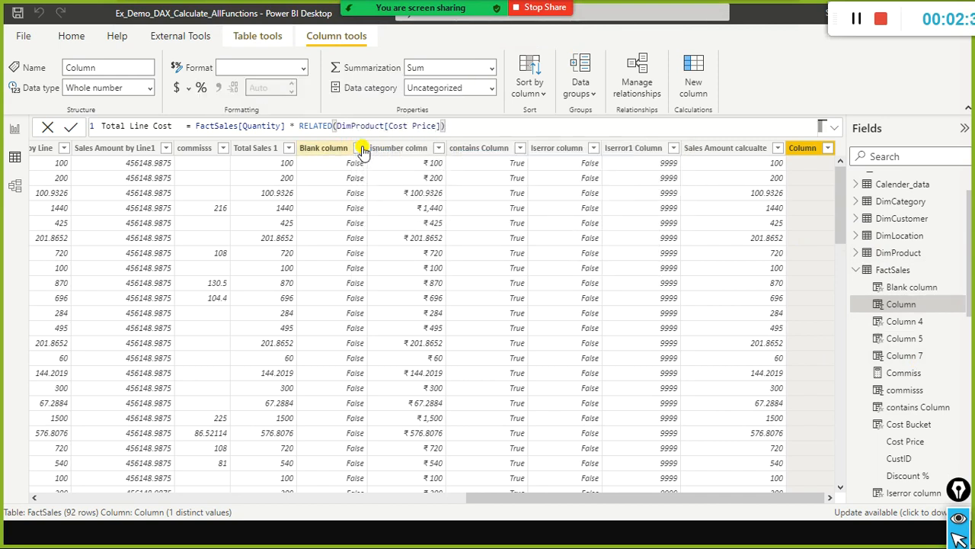
# Replace the whole expression after the equals sign with LOOKUPVALUE, using DimProduct[Cost Price] as the result column.
pyautogui.hotkey('ctrl', 'Left')
pyautogui.hotkey('ctrl', 'Left')
pyautogui.hotkey('ctrl', 'Left')
pyautogui.hotkey('ctrl', 'Left')
pyautogui.hotkey('ctrl', 'Left')
pyautogui.hotkey('ctrl', 'Left')
pyautogui.hotkey('ctrl', 'Left')
pyautogui.hotkey('ctrl', 'Left')
pyautogui.hotkey('ctrl', 'Left')
pyautogui.hotkey('ctrl', 'Left')
pyautogui.hotkey('ctrl', 'shift', 'Right')
pyautogui.hotkey('ctrl', 'shift', 'Right')
pyautogui.hotkey('ctrl', 'shift', 'Right')
pyautogui.hotkey('ctrl', 'shift', 'Right')
pyautogui.hotkey('ctrl', 'shift', 'Right')
pyautogui.hotkey('ctrl', 'shift', 'Right')
pyautogui.hotkey('ctrl', 'shift', 'Right')
pyautogui.hotkey('ctrl', 'shift', 'Right')
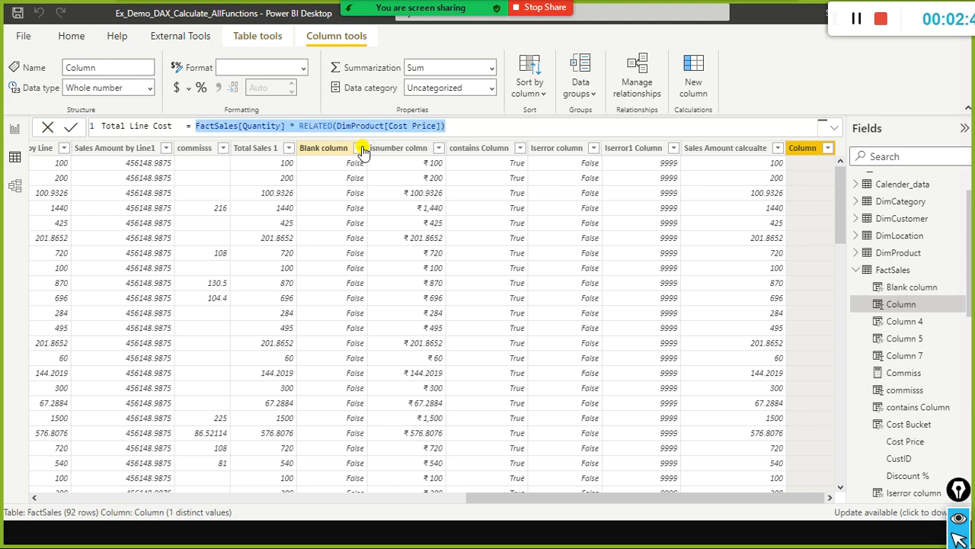
pyautogui.write('look')
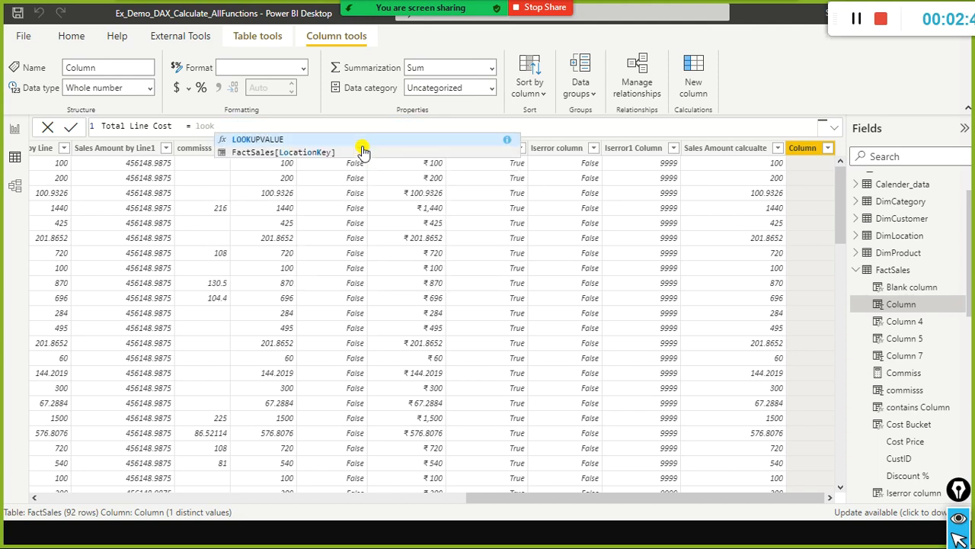
pyautogui.press('Tab')
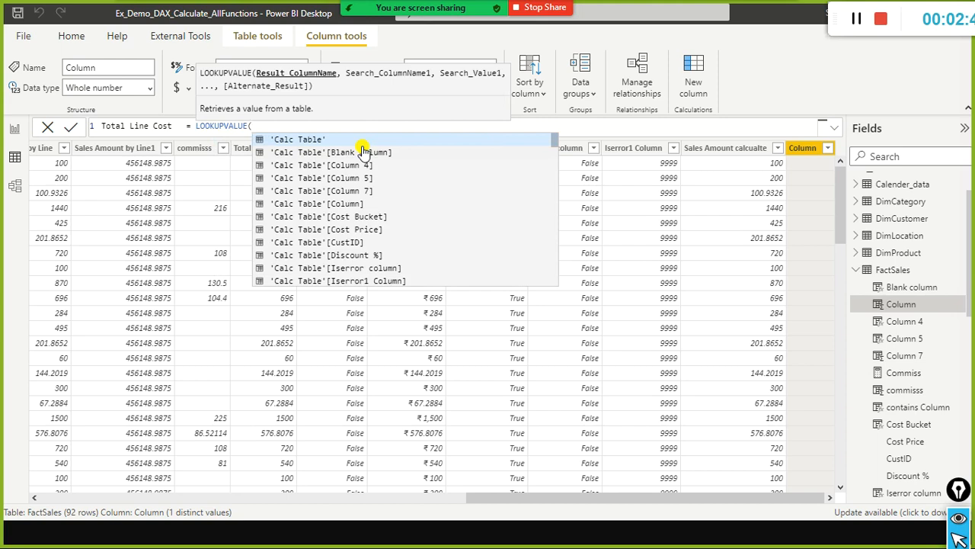
pyautogui.write('dimprodu')
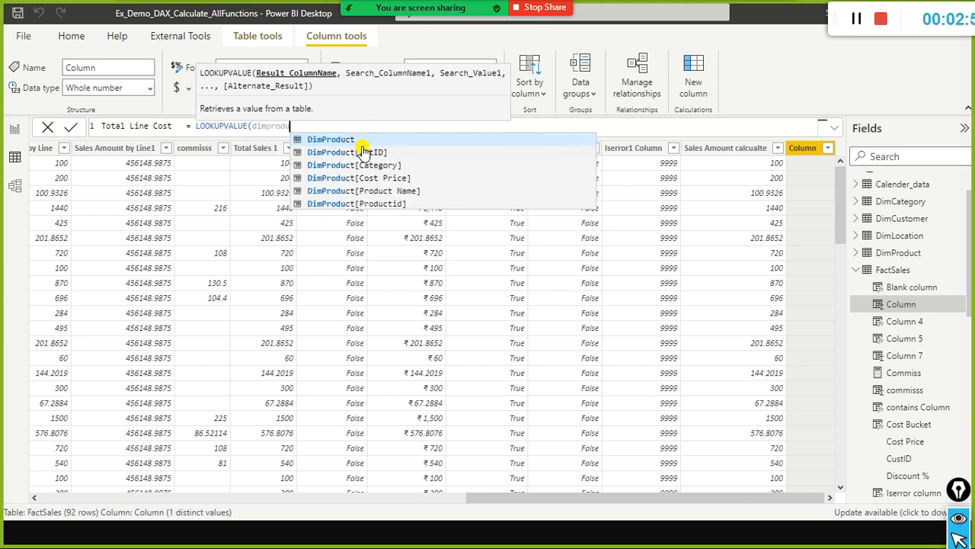
pyautogui.press('Down')
pyautogui.press('Down')
pyautogui.press('Down')
pyautogui.press('Tab')
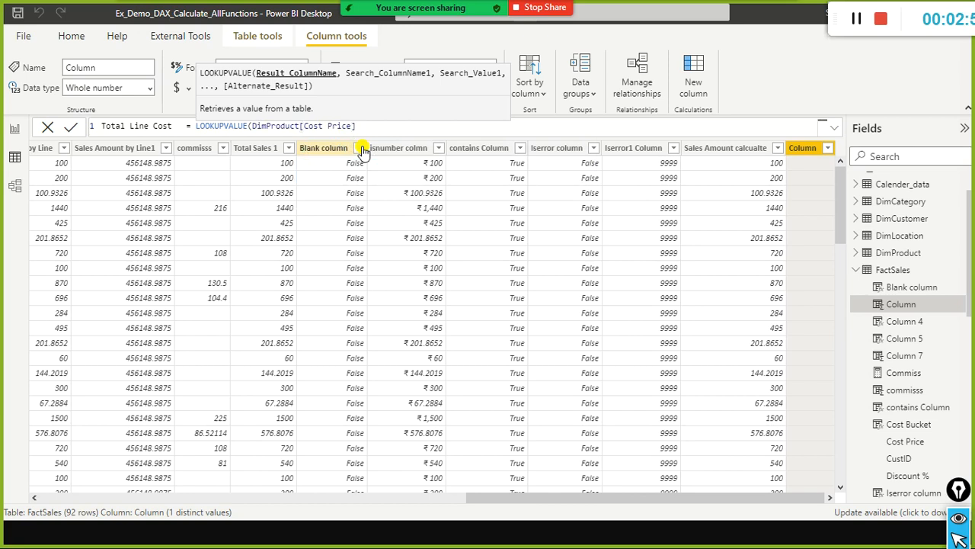
# Complete LOOKUPVALUE with DimProduct[Productid] as search column and FactSales[Productid] as search value, and commit the calculated column.
pyautogui.write(',')
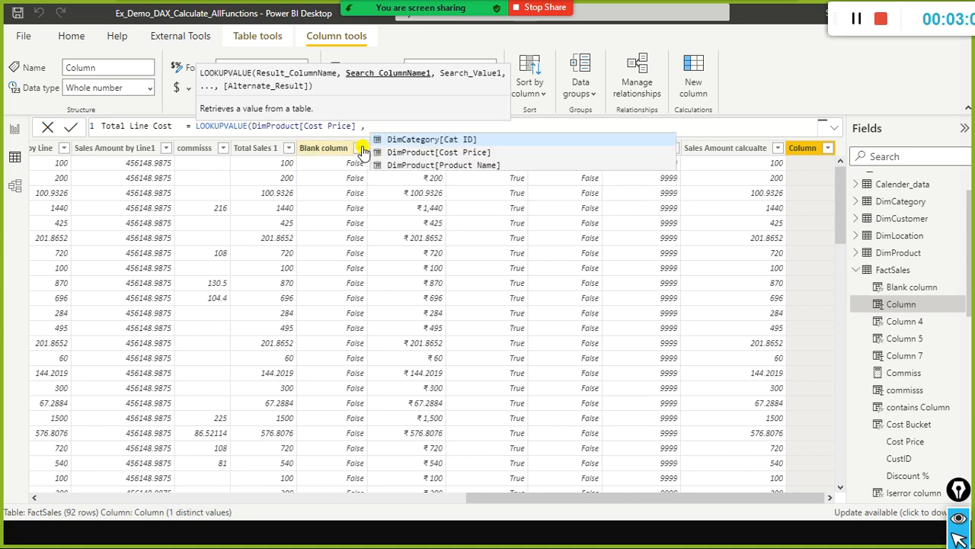
pyautogui.write(' dimpr')
pyautogui.press('Down')
pyautogui.press('Down')
pyautogui.press('Down')
pyautogui.press('Down')
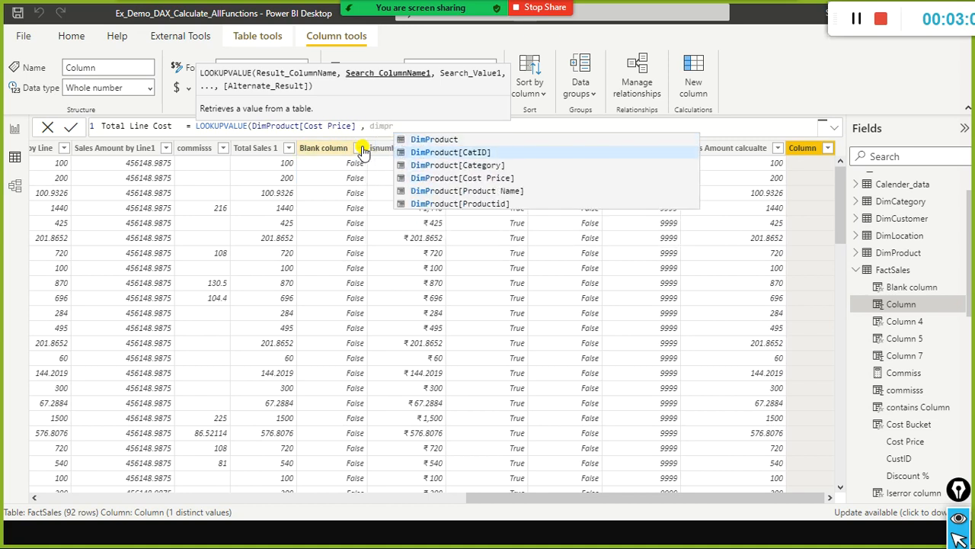
pyautogui.press('Down')
pyautogui.press('Tab')
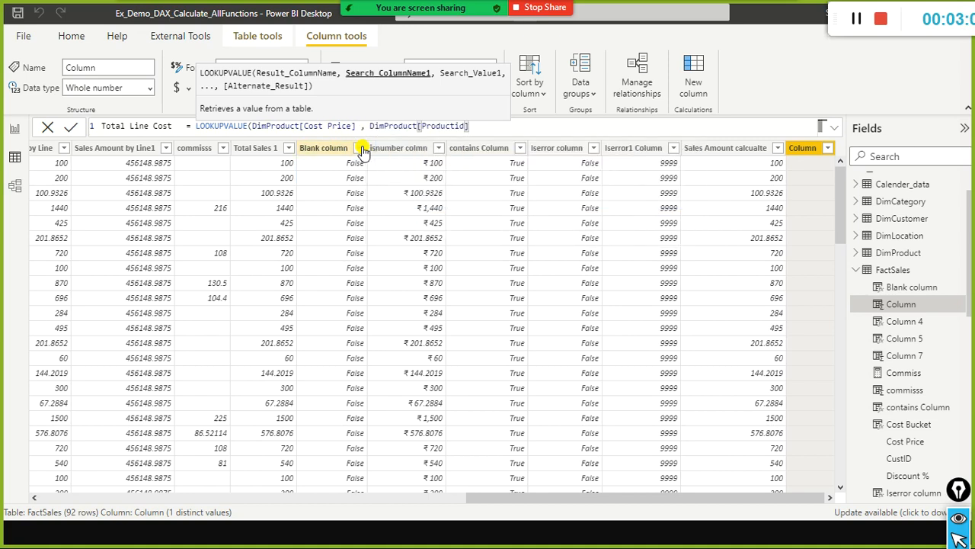
pyautogui.write(', fact')
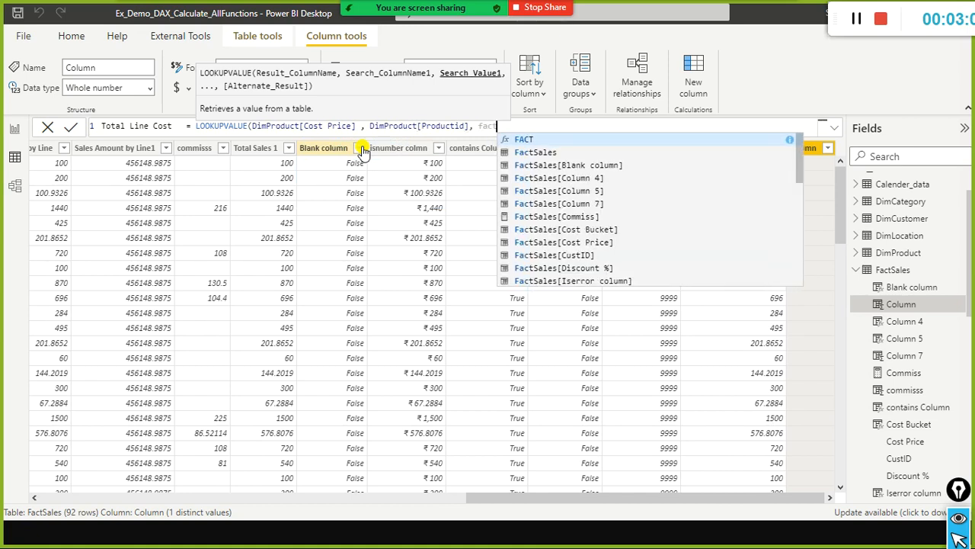
pyautogui.write('sales')
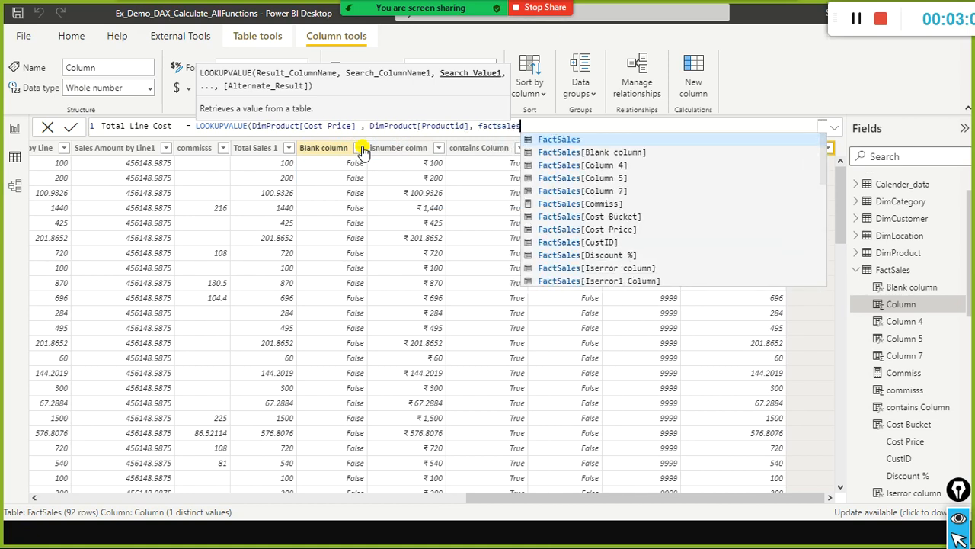
pyautogui.write('[produ')
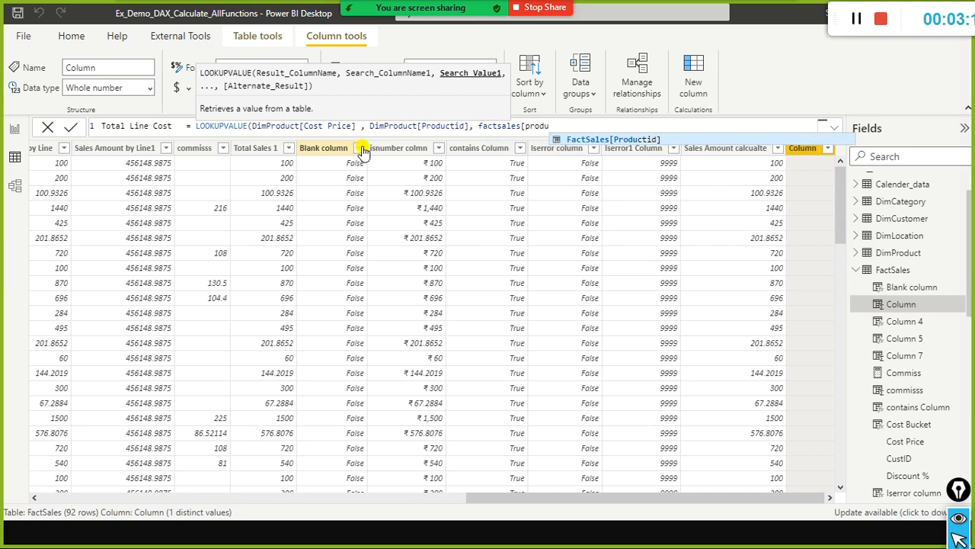
pyautogui.press('Tab')
pyautogui.write(')')
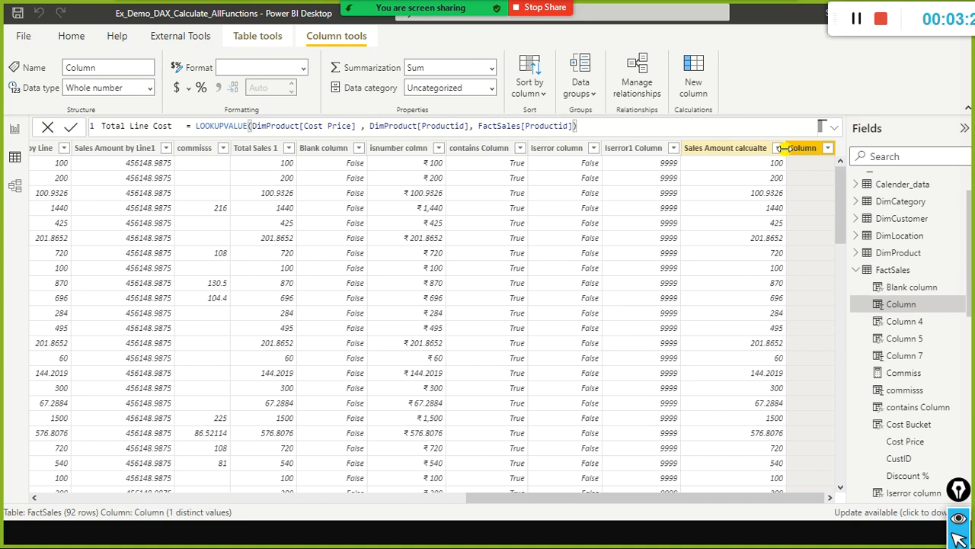
pyautogui.click(232, 129)
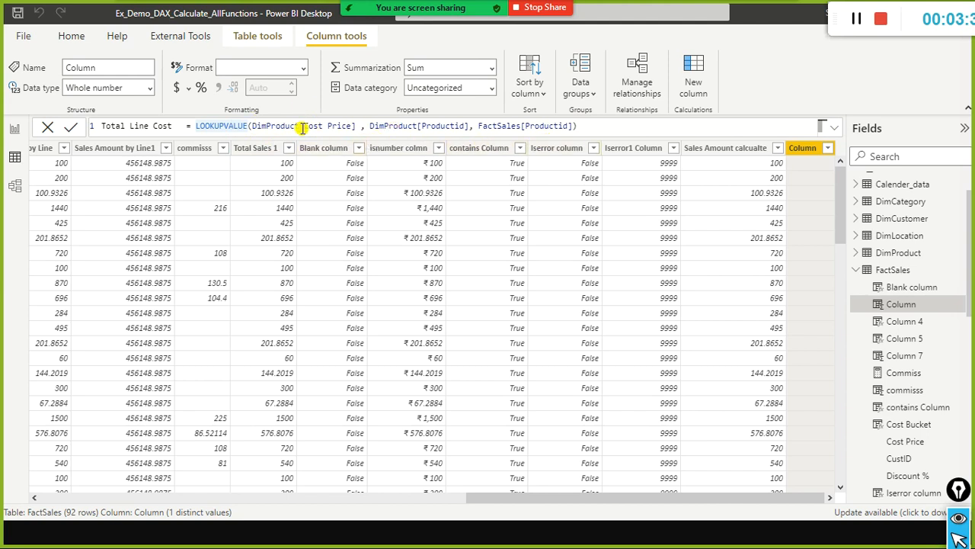
pyautogui.click(648, 126)
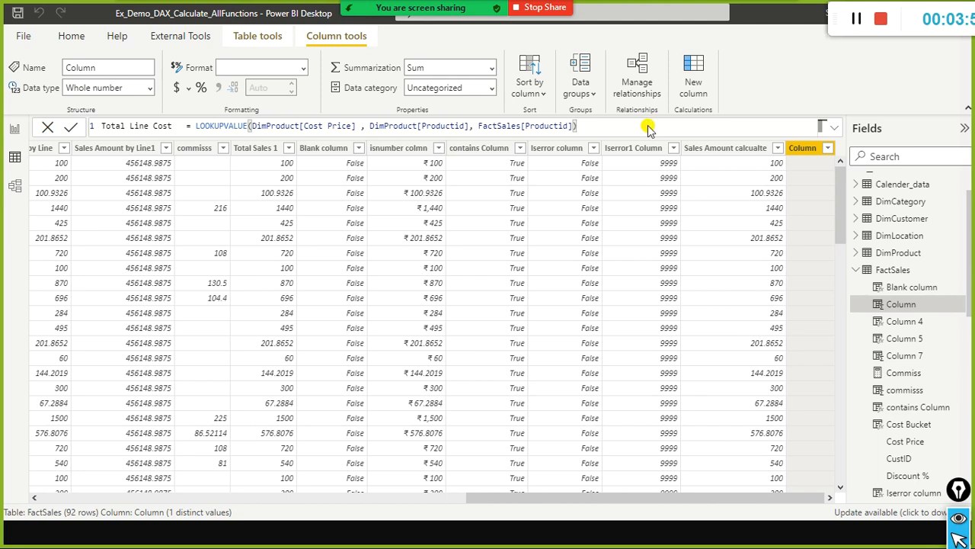
pyautogui.press('Return')
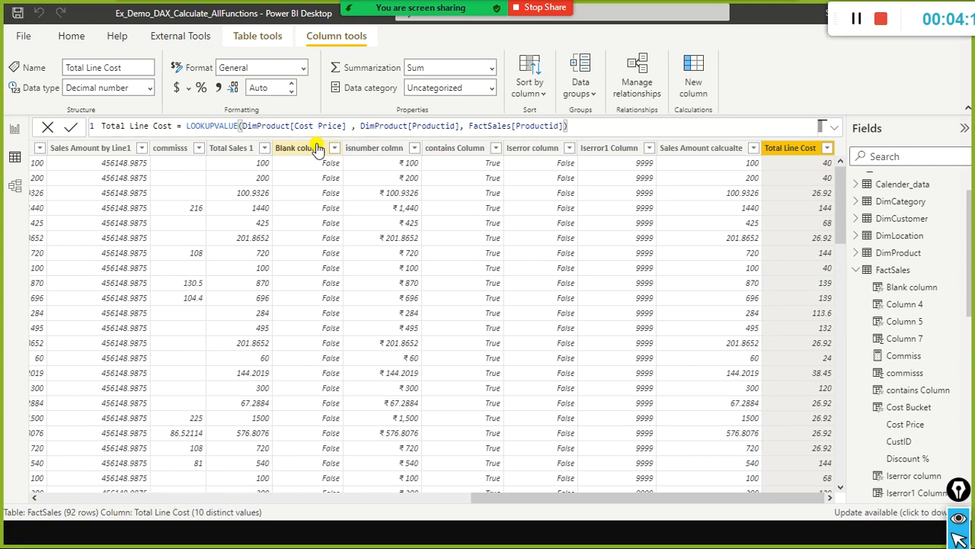
# Try to rename the Total Line Cost column to "Cost price" in its formula.
pyautogui.click(189, 127)
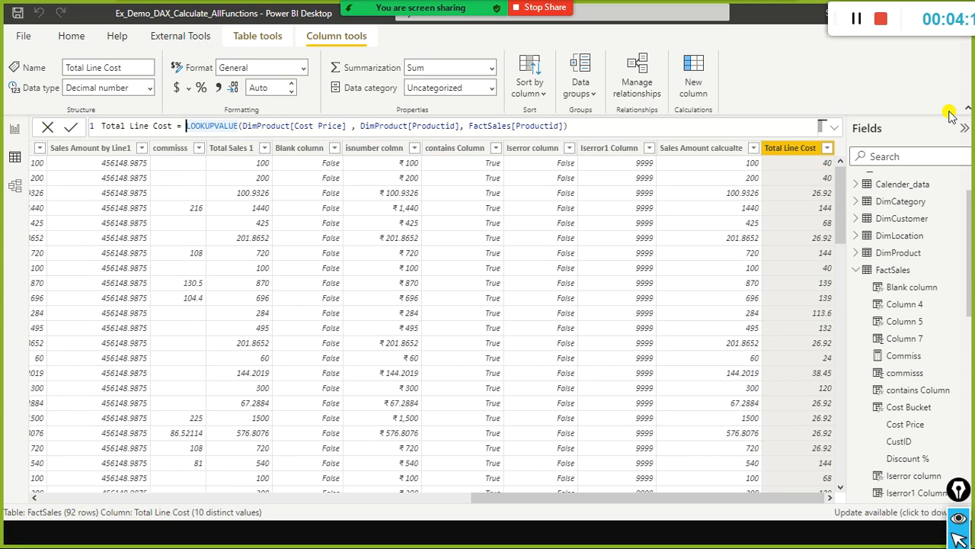
pyautogui.hotkey('ctrl', 'Left')
pyautogui.hotkey('ctrl', 'Left')
pyautogui.hotkey('ctrl', 'Left')
pyautogui.hotkey('ctrl', 'Left')
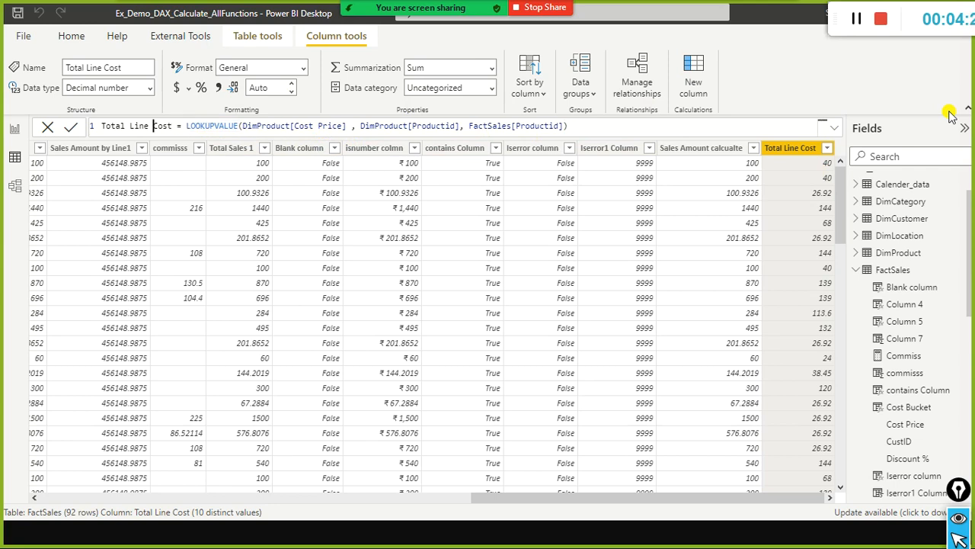
pyautogui.hotkey('ctrl', 'Delete')
pyautogui.hotkey('ctrl', 'Delete')
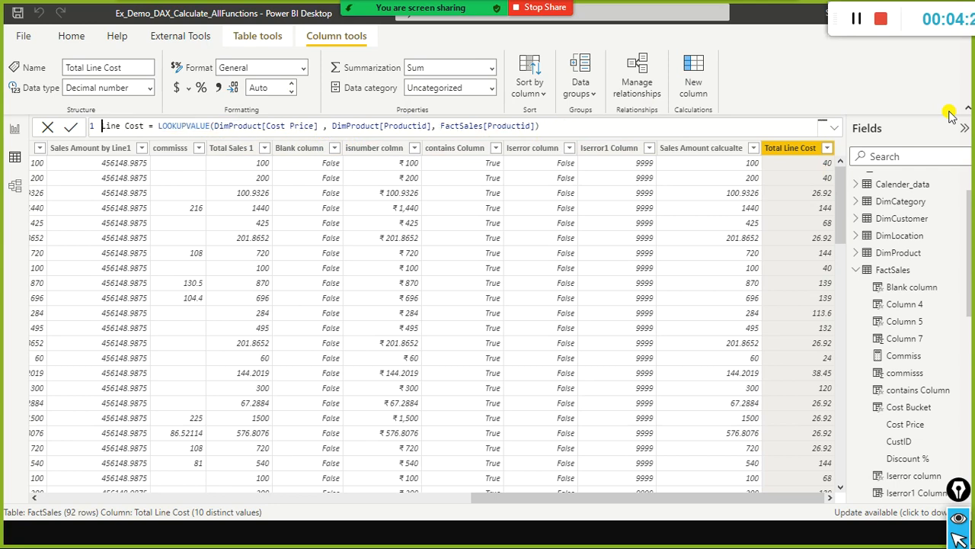
pyautogui.hotkey('ctrl', 'Right')
pyautogui.write('rice')
pyautogui.press('BackSpace')
pyautogui.press('BackSpace')
pyautogui.press('BackSpace')
pyautogui.press('BackSpace')
pyautogui.write('price')
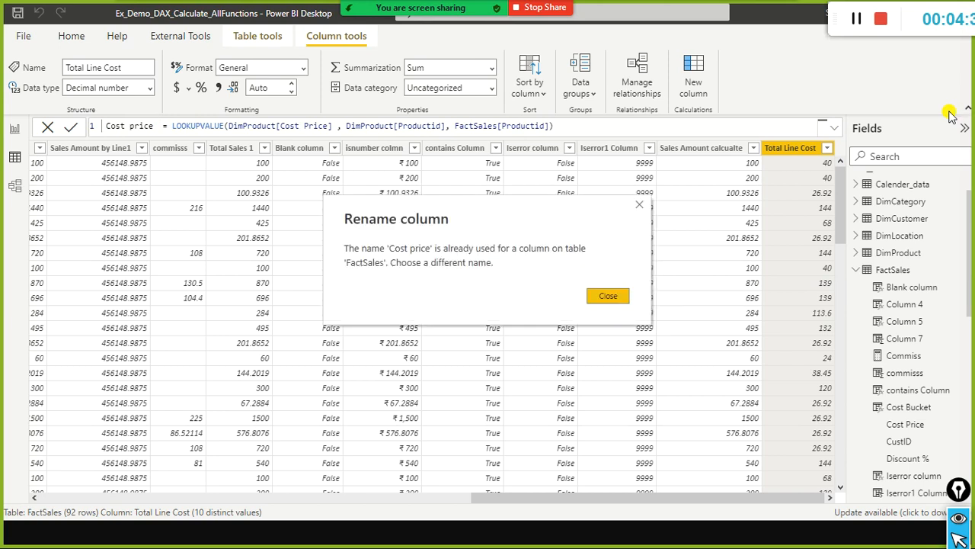
# Dismiss the rename warning and rename the Total Line Cost column to "Cost price2" in its formula.
pyautogui.press('Return')
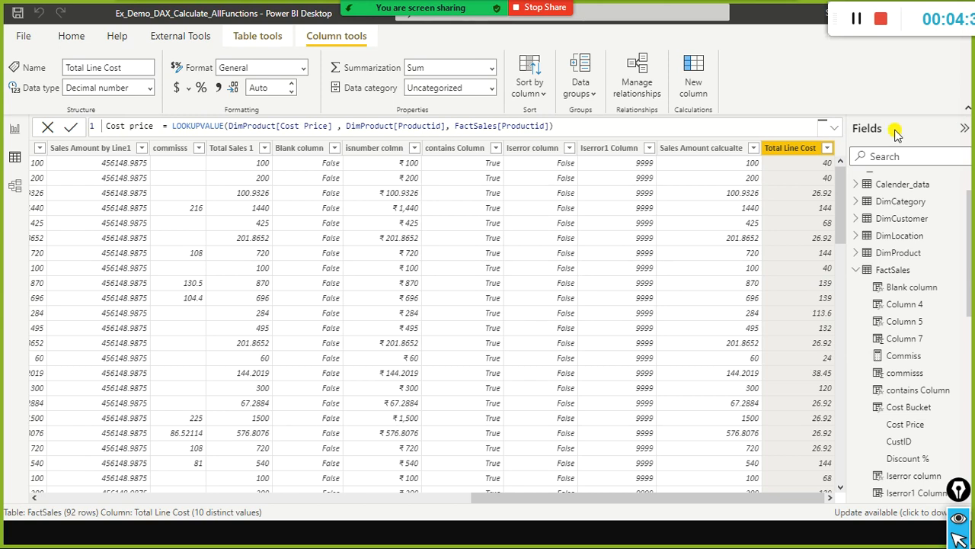
pyautogui.click(121, 126)
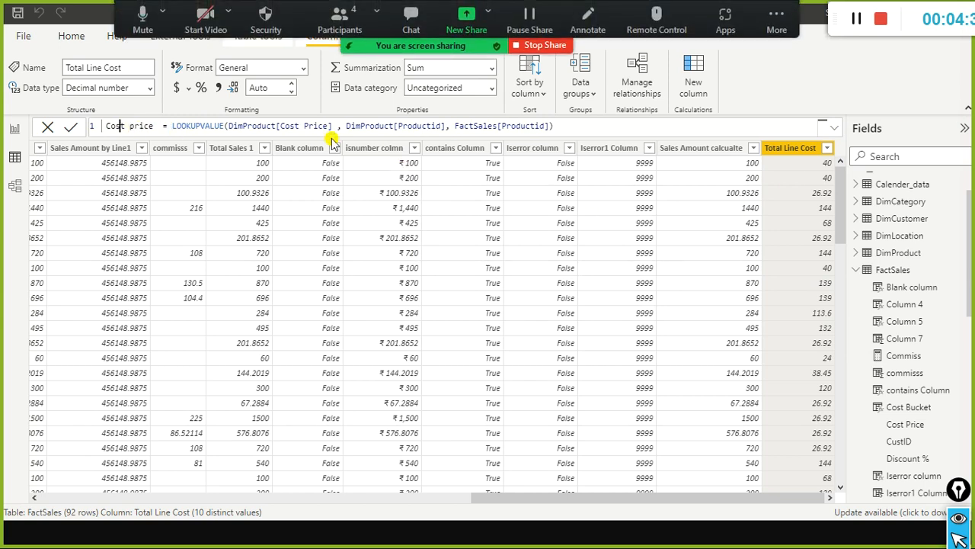
pyautogui.press('End')
pyautogui.write('2')
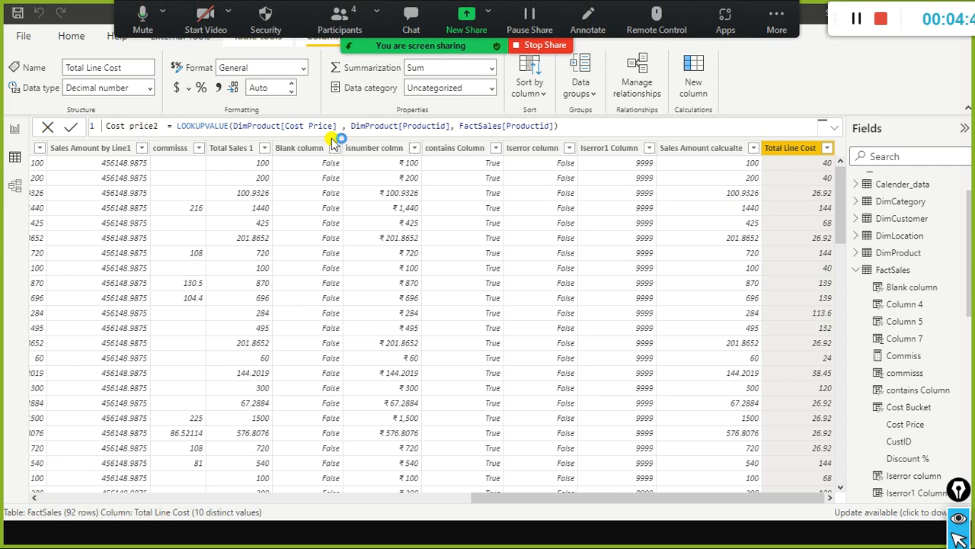
pyautogui.press('Return')
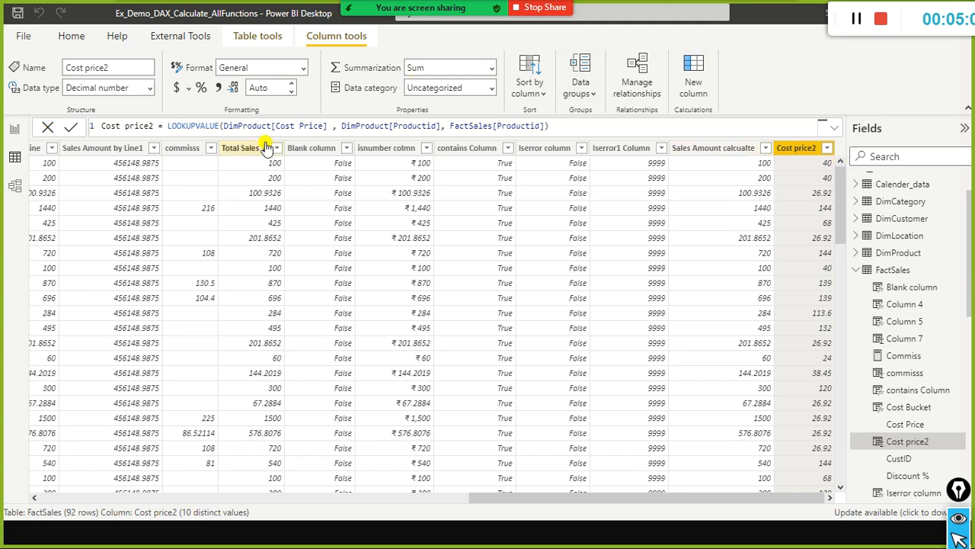
# Review the LOOKUPVALUE syntax and RELATED requirements in the PowerPoint slide show, and return to Power BI Desktop.
pyautogui.hotkey('alt', 'Tab')
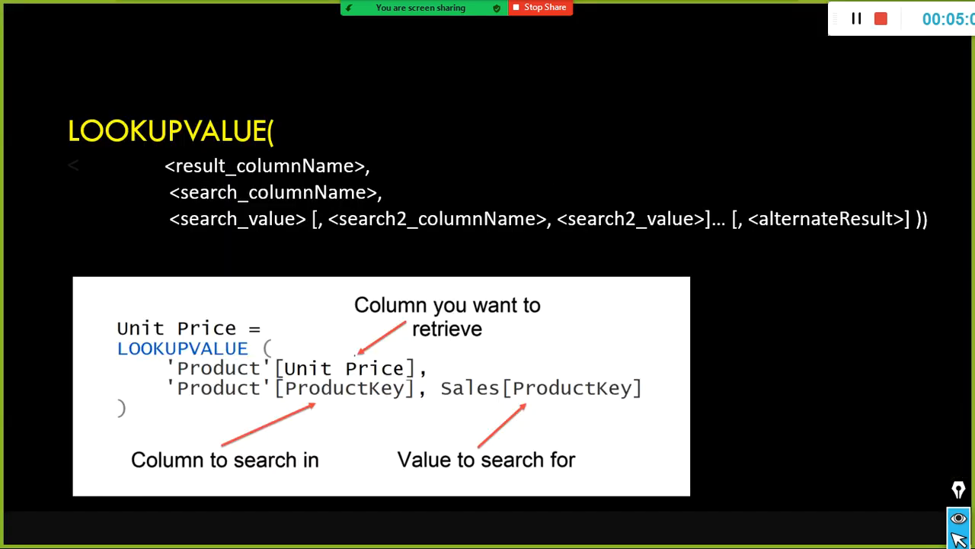
pyautogui.press('Right')
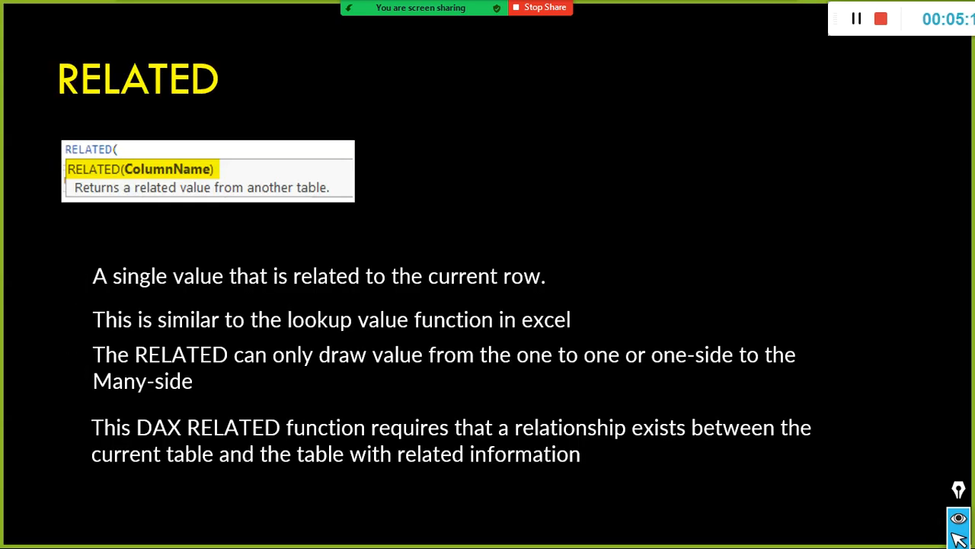
pyautogui.press('Left')
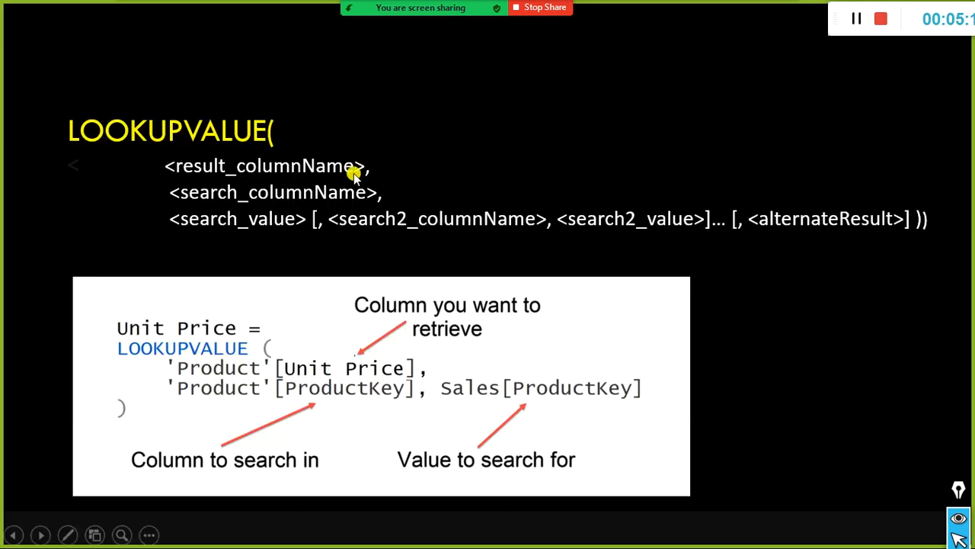
pyautogui.hotkey('alt', 'Tab')
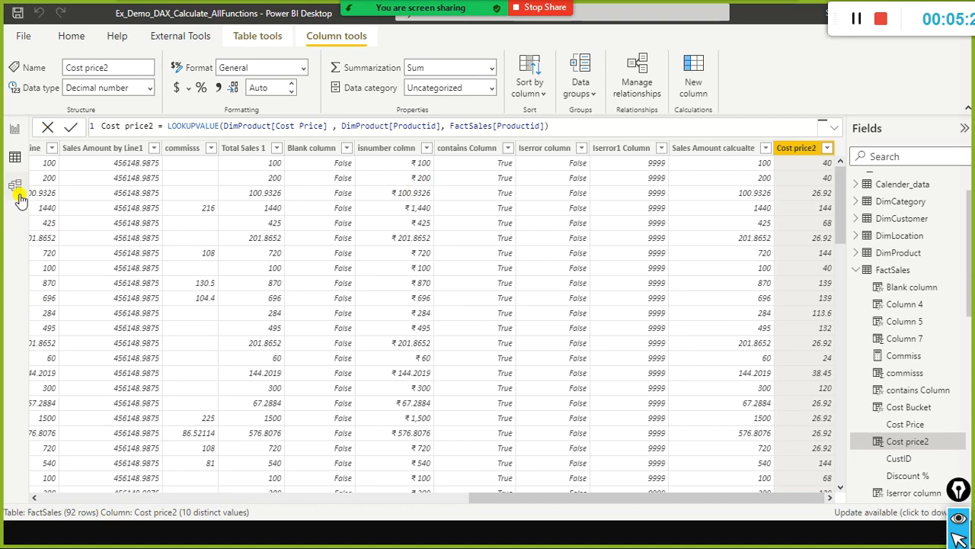
# Inspect the Productid relationship between DimProduct and FactSales in the data model, and return to the FactSales table data.
pyautogui.click(17, 190)
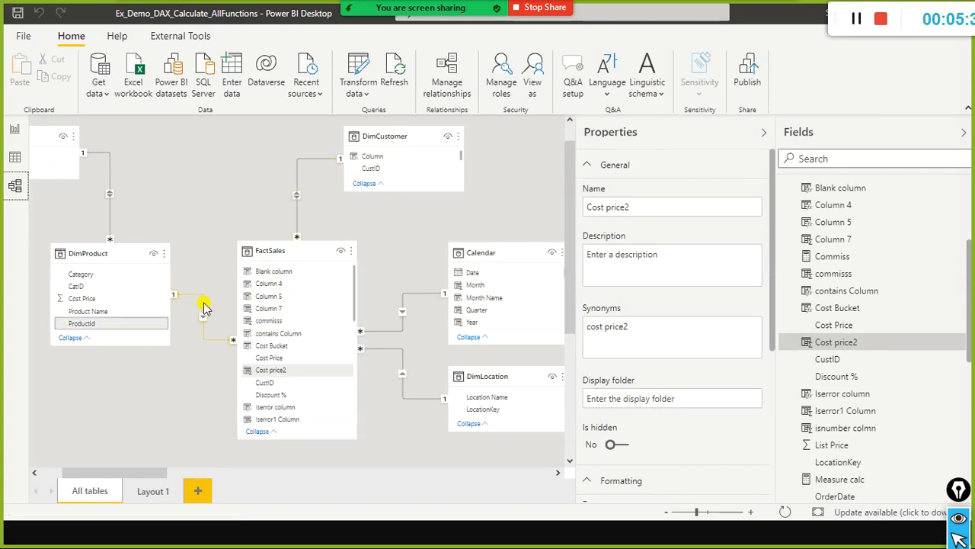
pyautogui.scroll(-2, 285, 322)
pyautogui.scroll(-2, 292, 323)
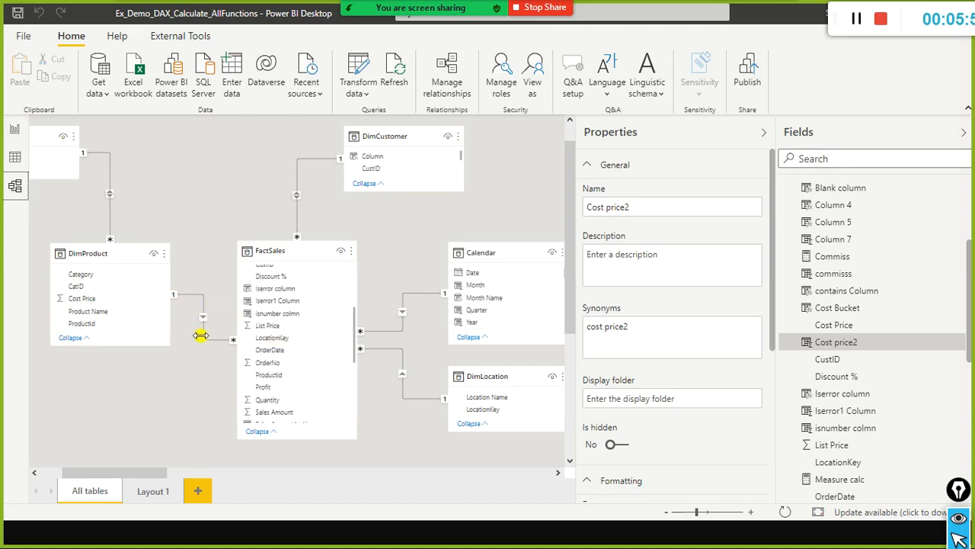
pyautogui.click(15, 157)
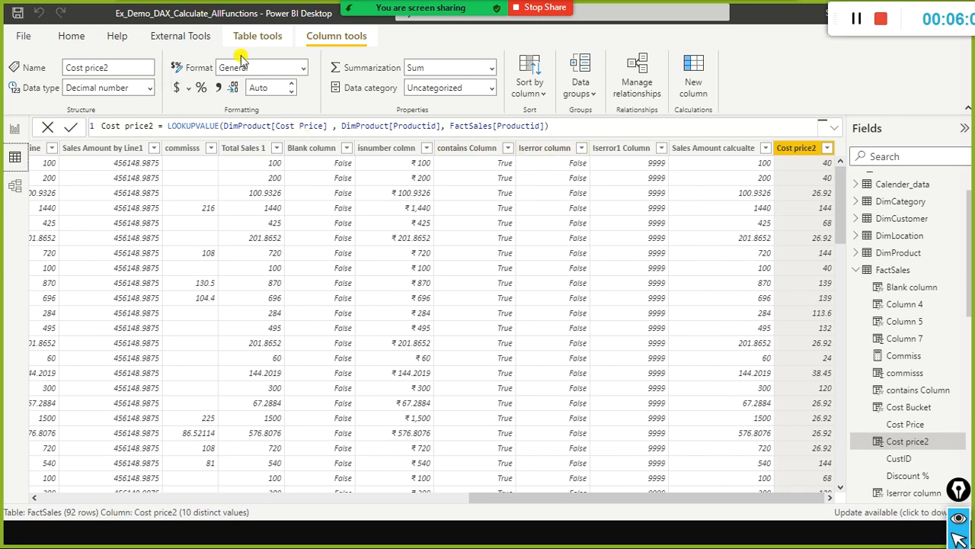
# Add a new calculated column to FactSales and name it "Total costs by line item".
pyautogui.click(695, 86)
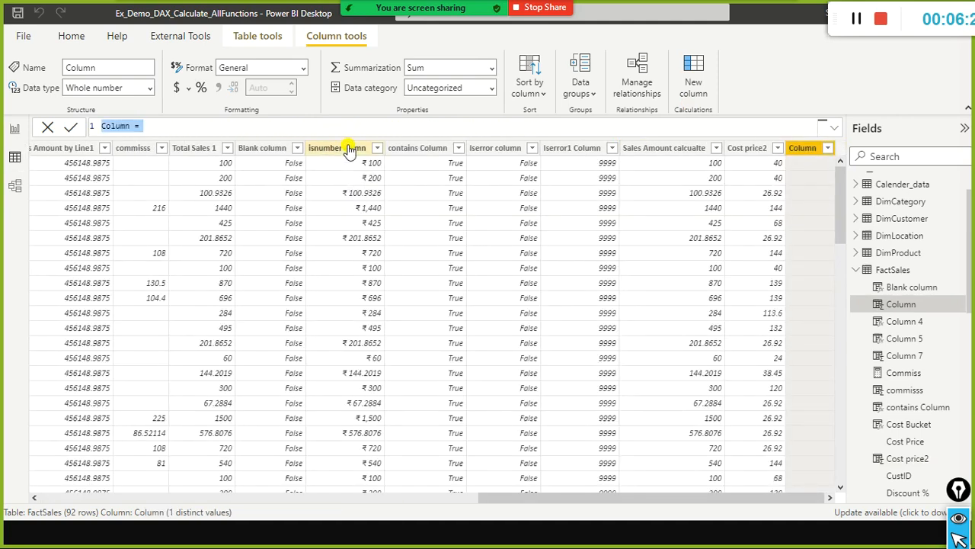
pyautogui.write('Tot')
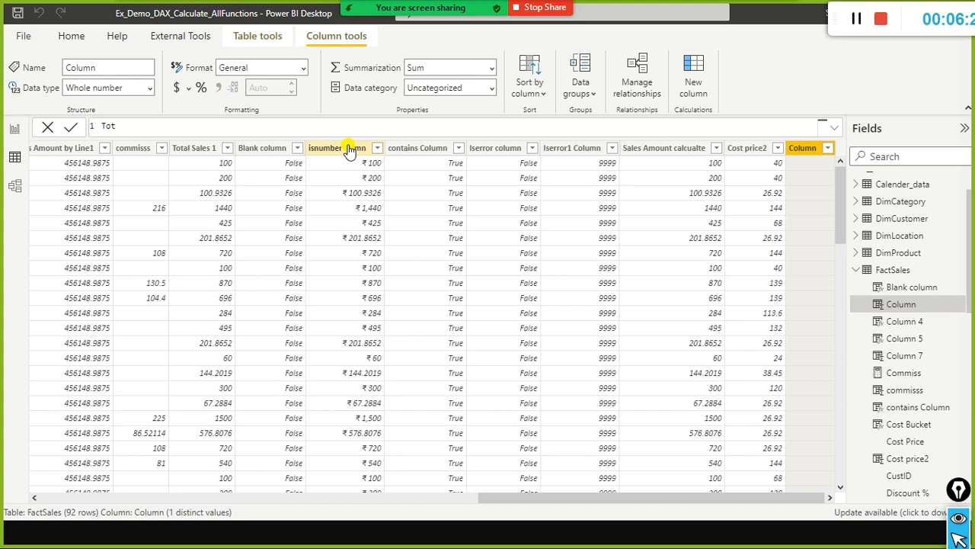
pyautogui.write('al csts')
pyautogui.press('BackSpace')
pyautogui.press('BackSpace')
pyautogui.press('BackSpace')
pyautogui.press('BackSpace')
pyautogui.press('BackSpace')
pyautogui.press('BackSpace')
pyautogui.press('BackSpace')
pyautogui.press('BackSpace')
pyautogui.press('BackSpace')
pyautogui.press('BackSpace')
pyautogui.write('cost rice')
pyautogui.hotkey('ctrl', 'shift', 'Left')
pyautogui.hotkey('ctrl', 'shift', 'Left')
pyautogui.write('Total cost rice')
pyautogui.press('BackSpace')
pyautogui.press('BackSpace')
pyautogui.press('BackSpace')
pyautogui.press('BackSpace')
pyautogui.press('BackSpace')
pyautogui.press('BackSpace')
pyautogui.write('s =')
pyautogui.press('BackSpace')
pyautogui.write('by line item')
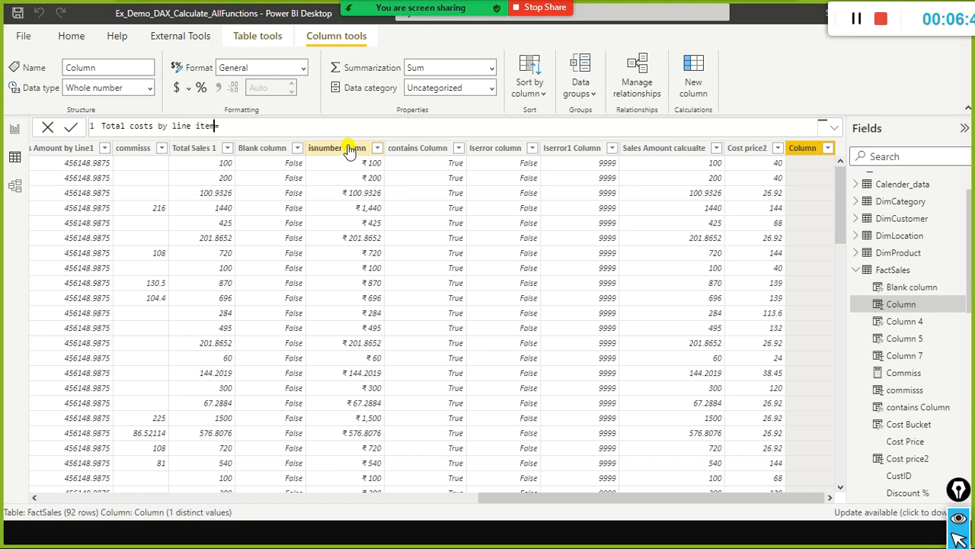
# Define Total costs by line item as FactSales[Quantity] * related(DimProduct[Cost Price]) and commit the formula.
pyautogui.press('Home')
pyautogui.press('End')
pyautogui.write('FactSales[Quantity]')
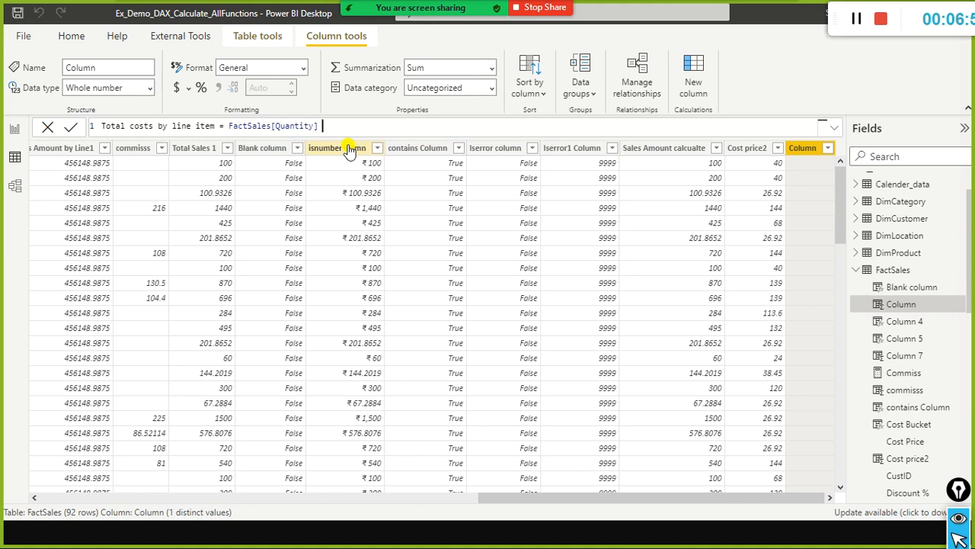
pyautogui.write(' * related(')
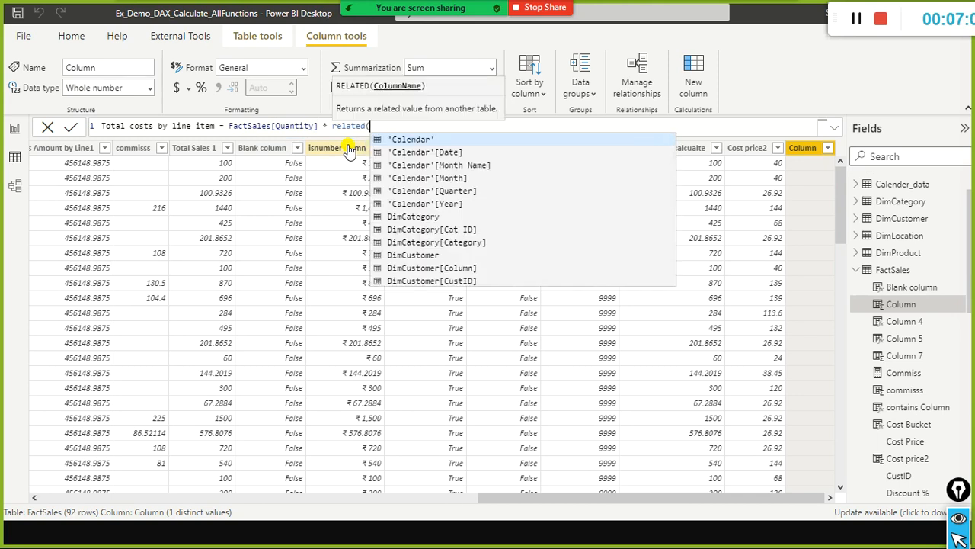
pyautogui.write('dimprodu')
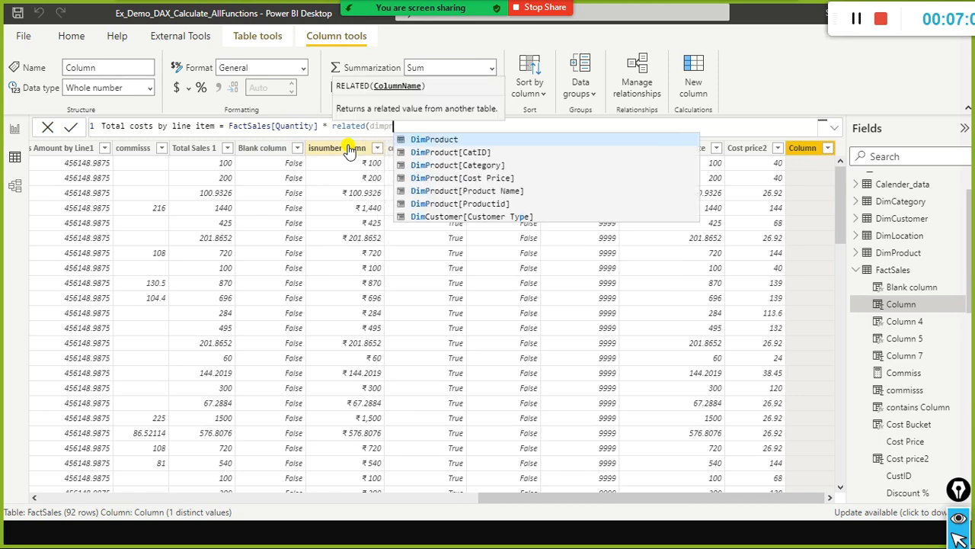
pyautogui.press('Down')
pyautogui.press('Down')
pyautogui.press('Down')
pyautogui.press('Tab')
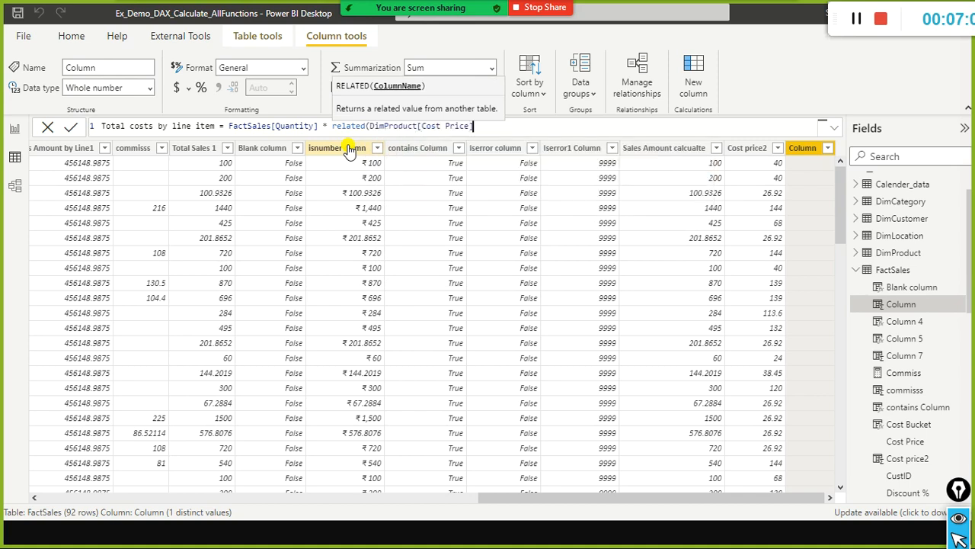
pyautogui.write(')')
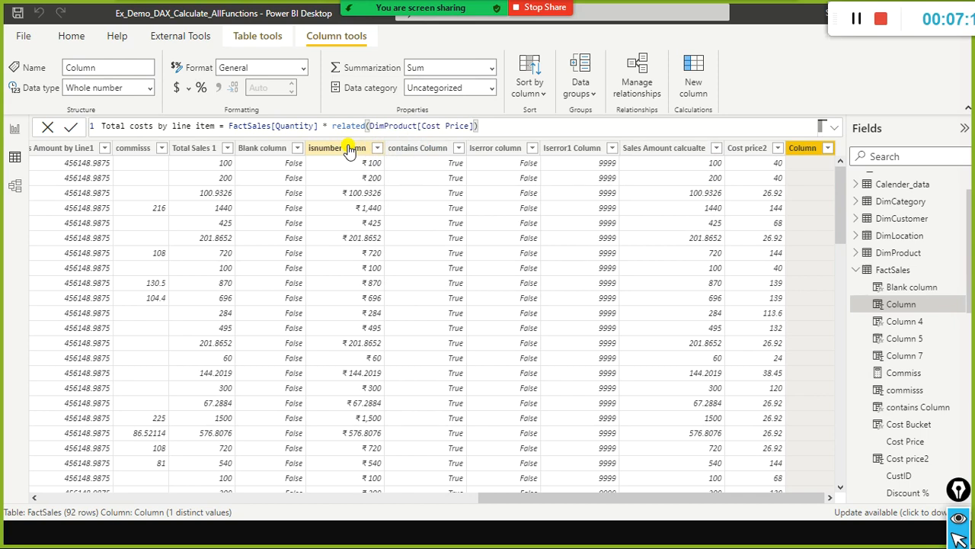
pyautogui.press('Return')
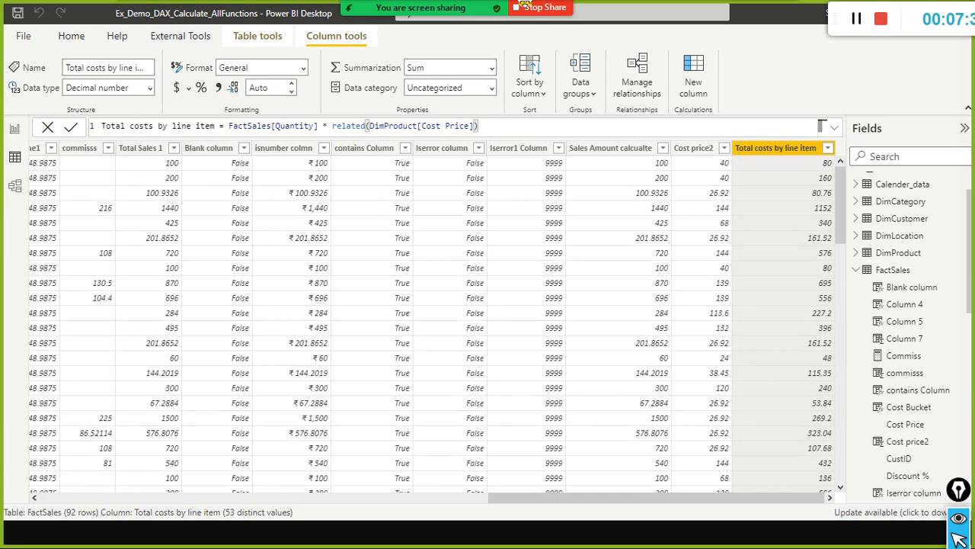
# Insert FactSales[Quantity] * before LOOKUPVALUE in the Cost price2 column's formula.
pyautogui.click(695, 151)
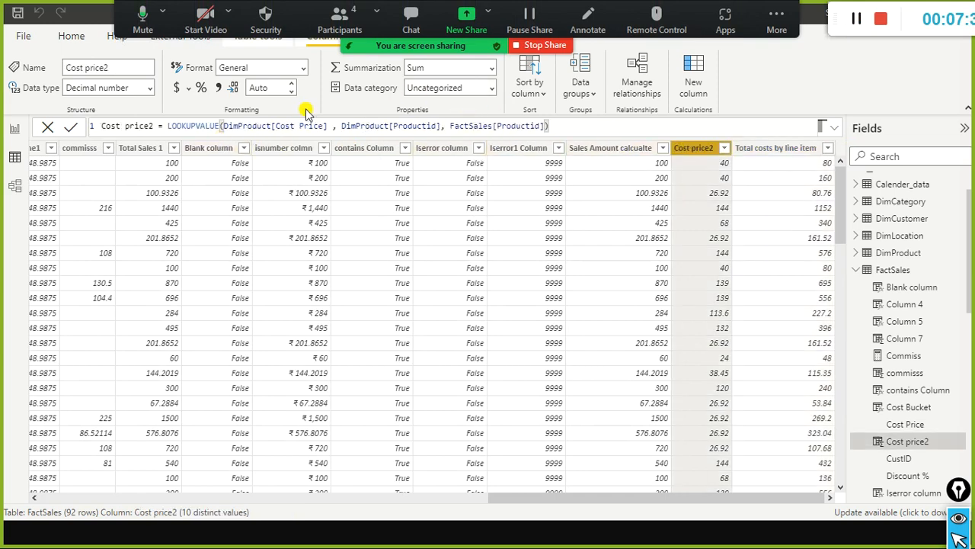
pyautogui.click(163, 126)
pyautogui.write('quani')
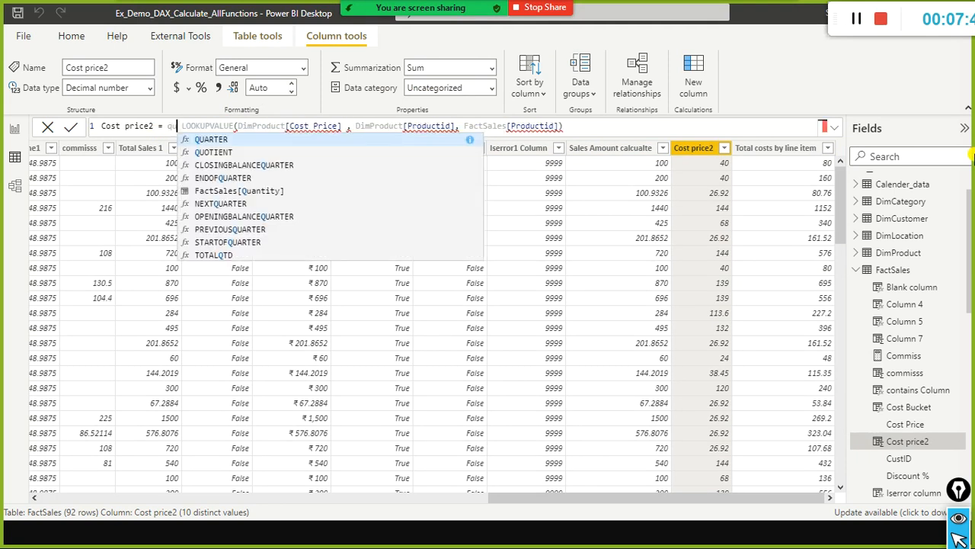
pyautogui.press('Tab')
pyautogui.write('*')
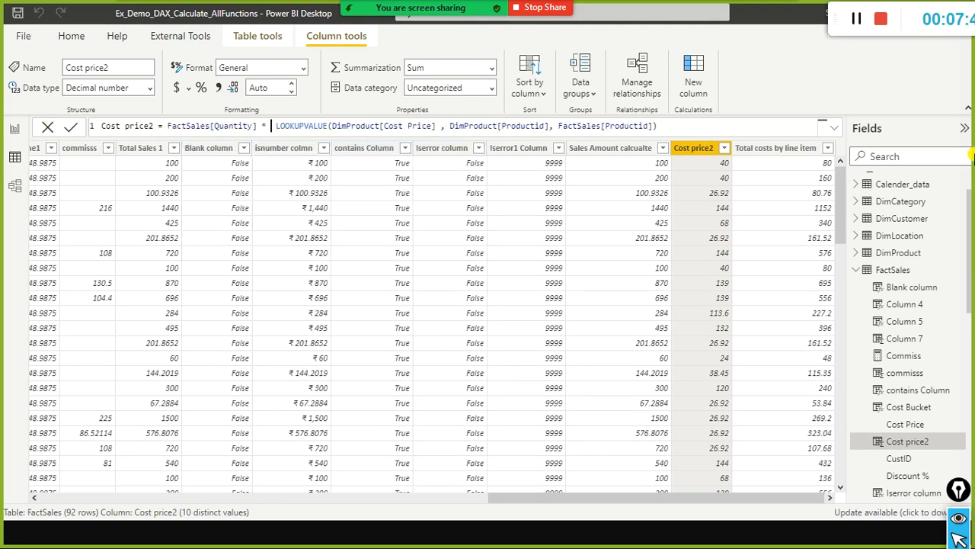
# Rename the Cost price2 column to "Total Costs by line item 1" in its formula and commit the changes.
pyautogui.hotkey('ctrl', 'Left')
pyautogui.hotkey('ctrl', 'Left')
pyautogui.hotkey('ctrl', 'Left')
pyautogui.hotkey('ctrl', 'Left')
pyautogui.hotkey('ctrl', 'Left')
pyautogui.write('Ttal')
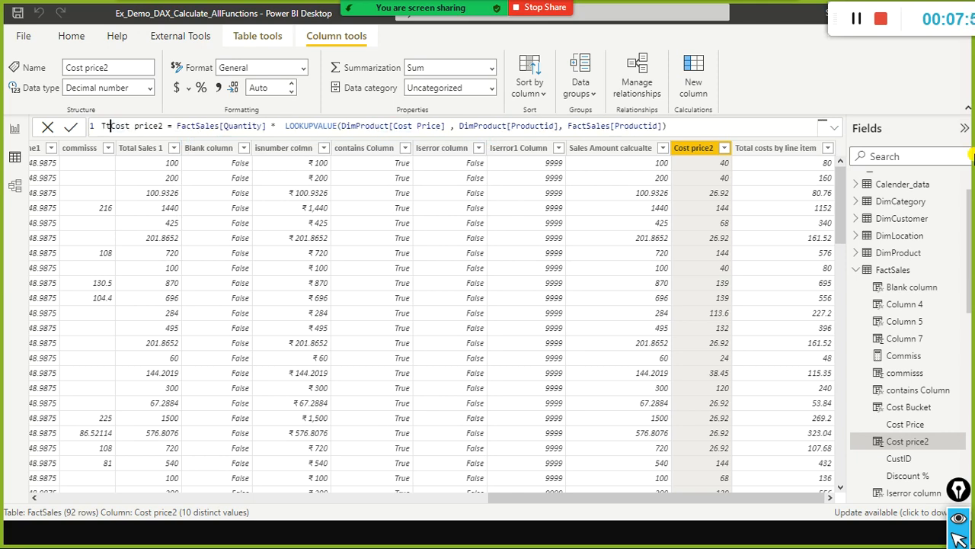
pyautogui.press('BackSpace')
pyautogui.press('BackSpace')
pyautogui.write('otal')
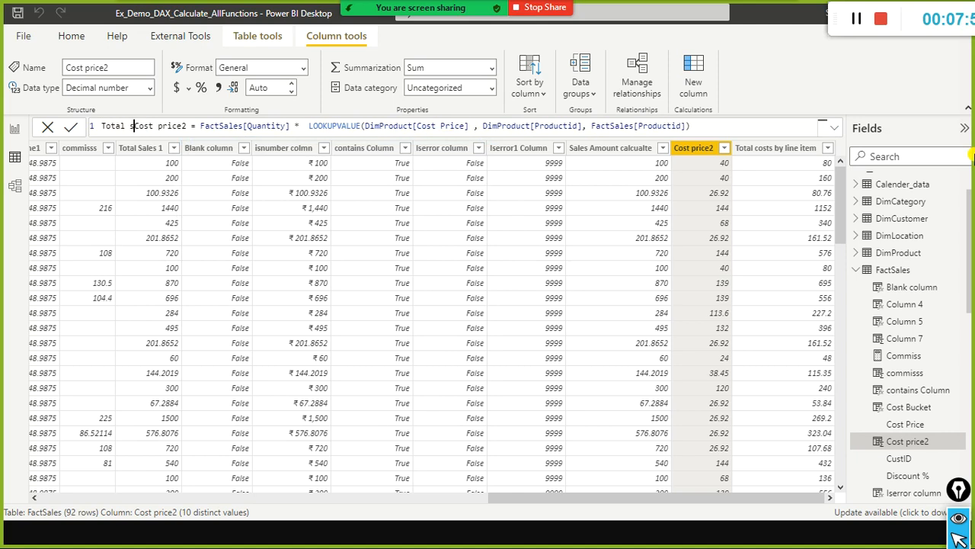
pyautogui.hotkey('ctrl', 'Right')
pyautogui.write('s by litem')
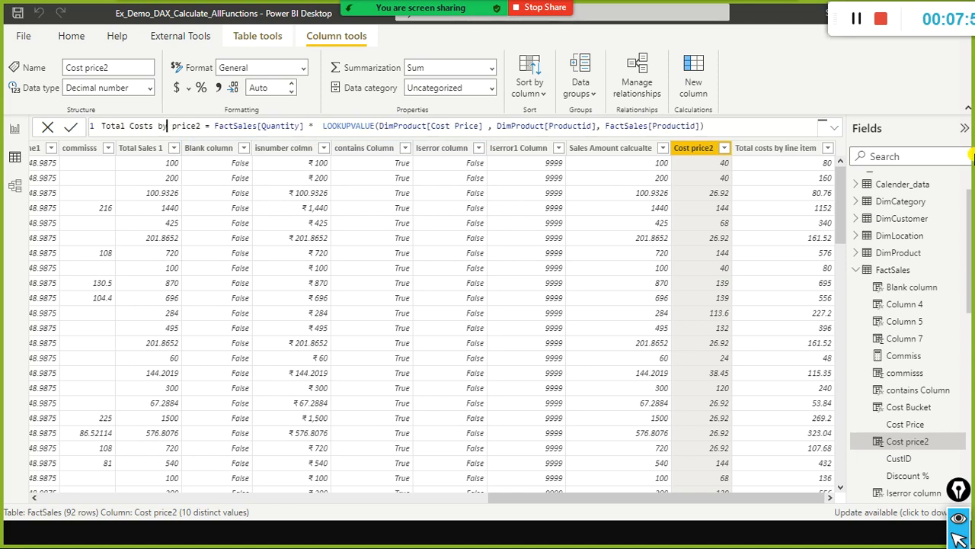
pyautogui.press('BackSpace')
pyautogui.press('BackSpace')
pyautogui.press('BackSpace')
pyautogui.write('ne item')
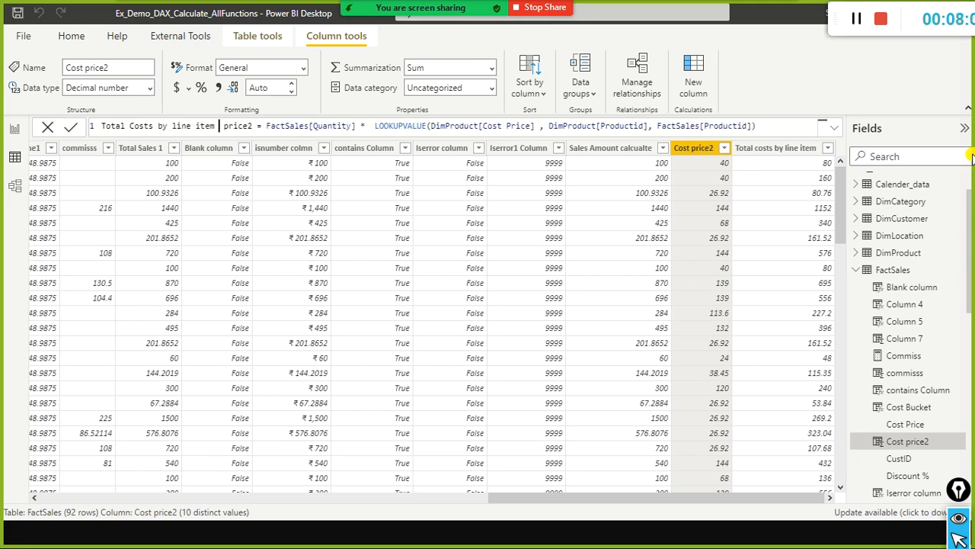
pyautogui.press('Delete')
pyautogui.press('Delete')
pyautogui.press('Delete')
pyautogui.press('Delete')
pyautogui.write('1')
pyautogui.press('Delete')
pyautogui.press('Delete')
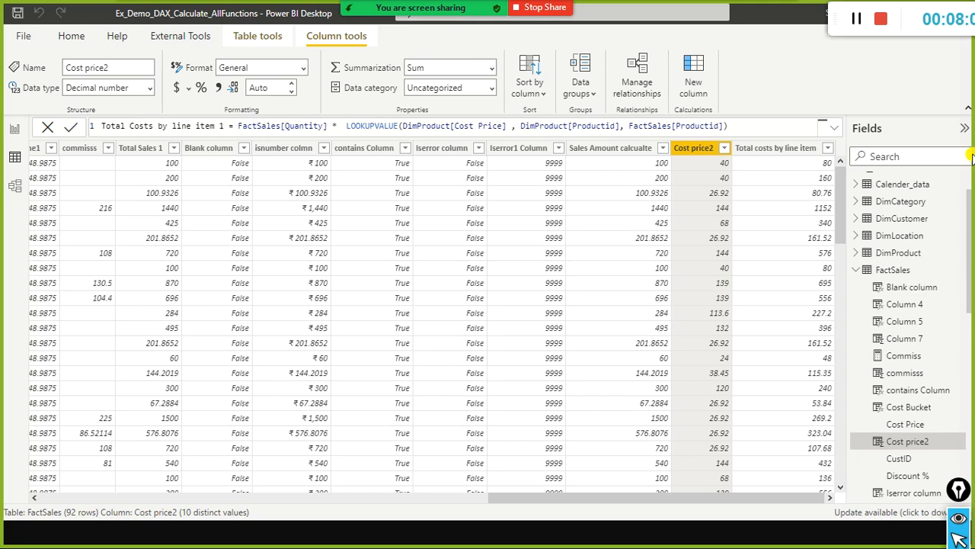
pyautogui.press('Return')
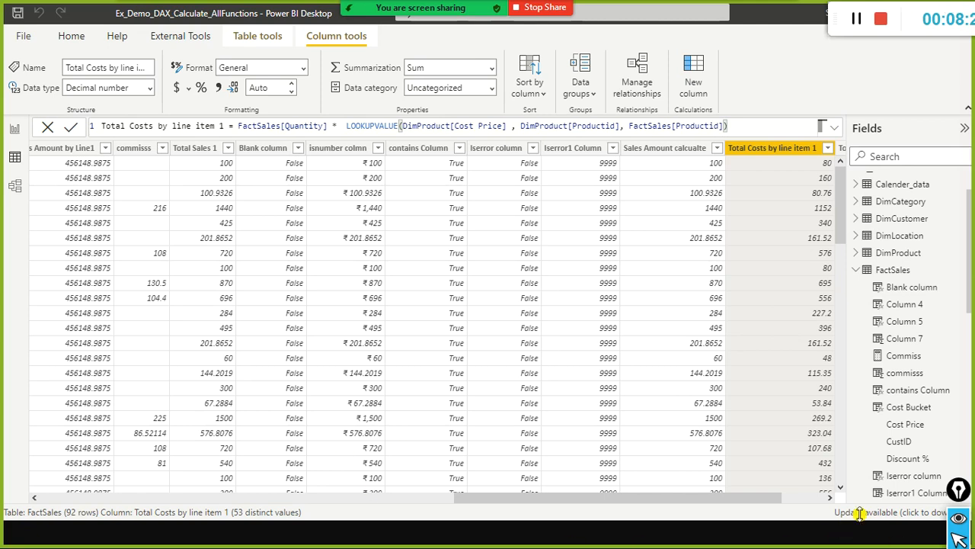
# Compare the Total Costs by line item 1 column with Total costs by line item, and show the latter's formula.
pyautogui.moveTo(728, 498); pyautogui.dragTo(823, 494)
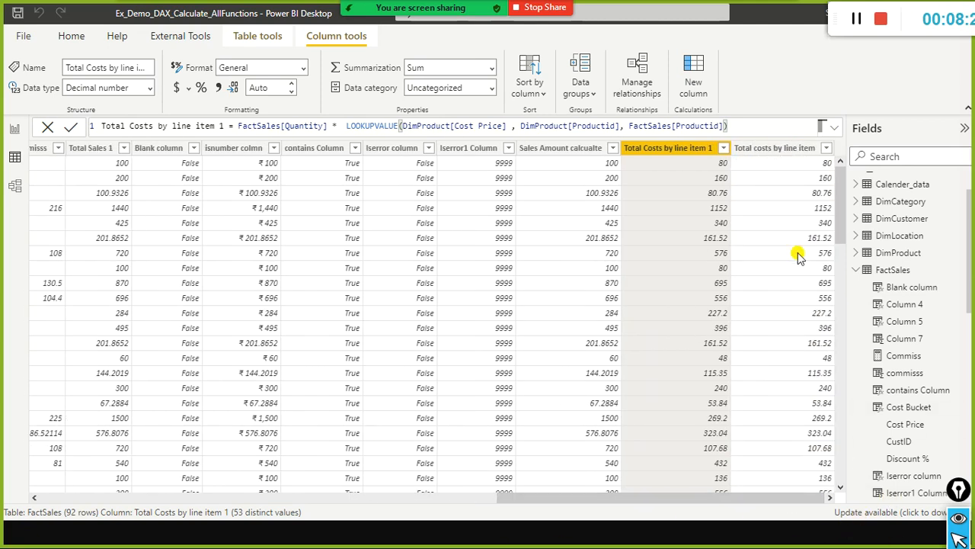
pyautogui.click(769, 149)
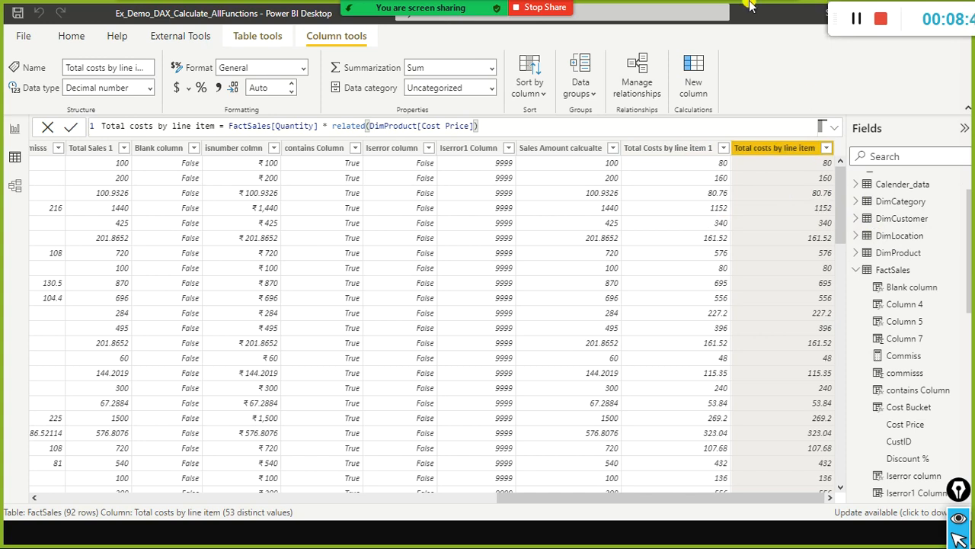
# Mute all participants in the Zoom meeting and close the participant list.
pyautogui.moveTo(381, 9)
pyautogui.click(329, 21)
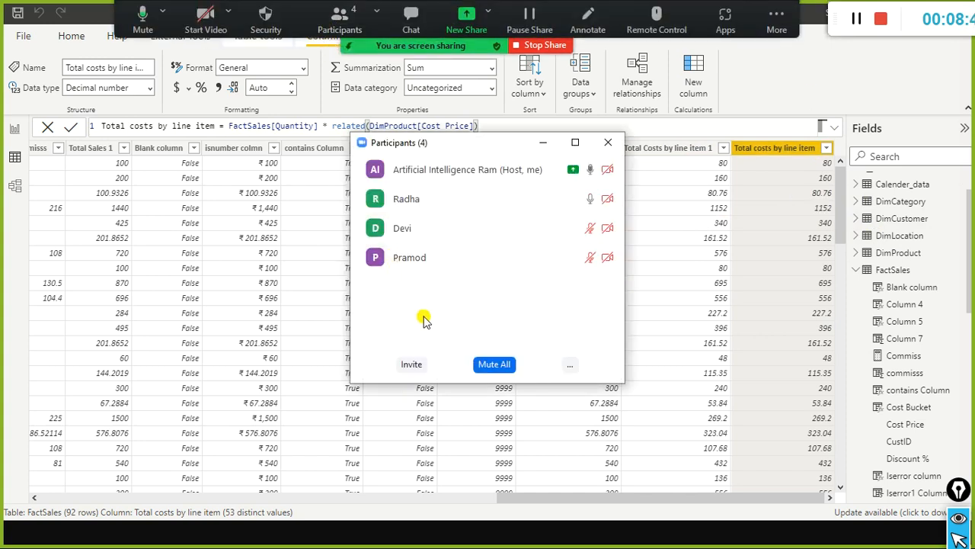
pyautogui.click(491, 364)
pyautogui.click(344, 259)
pyautogui.click(567, 304)
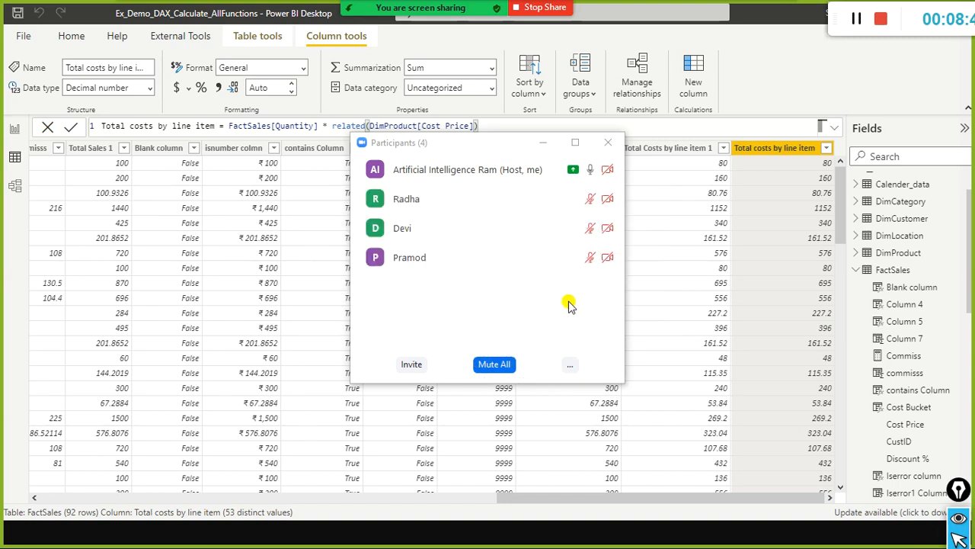
pyautogui.click(608, 142)
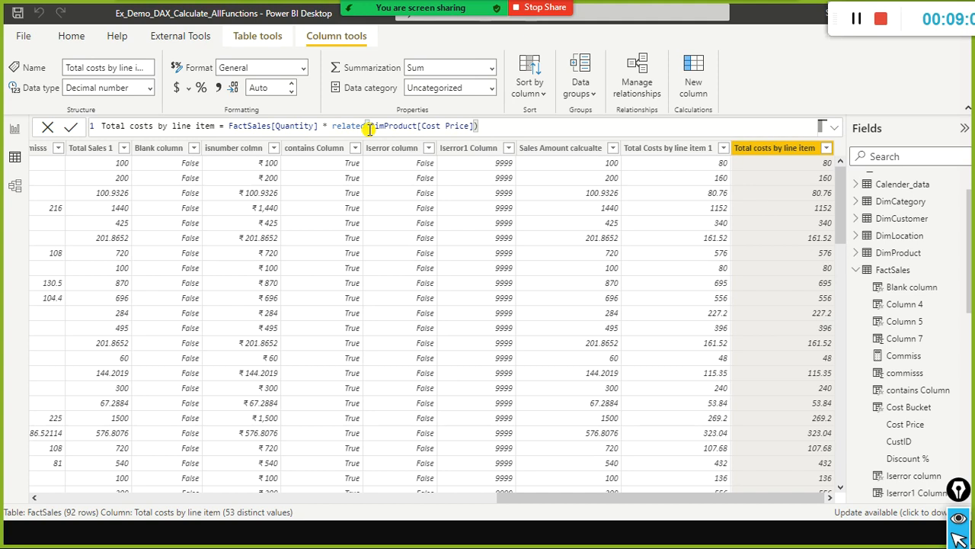
# Switch to the PowerPoint slide show and bring up the RELATED function slide.
pyautogui.hotkey('alt', 'Tab')
pyautogui.hotkey('alt', 'Tab')
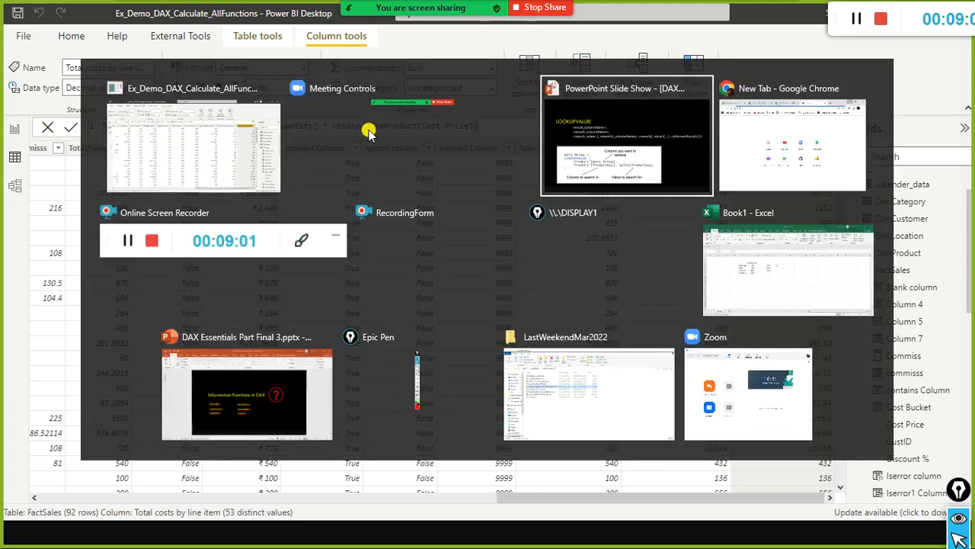
pyautogui.press('Right')
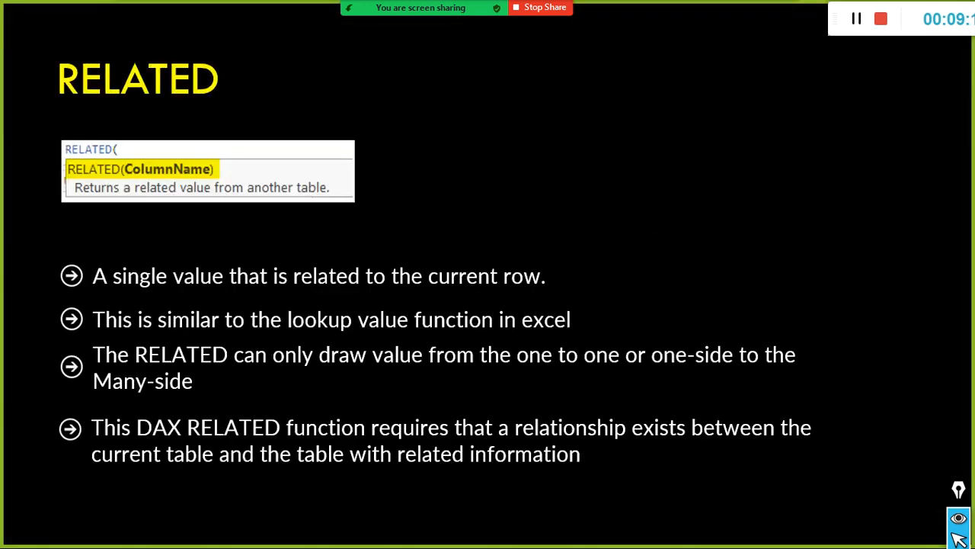
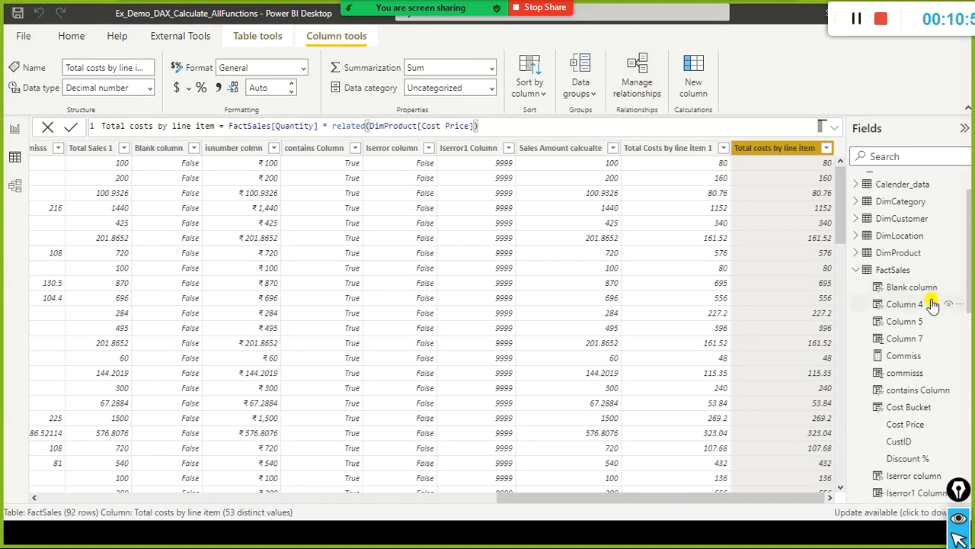
# Switch back to Power BI Desktop, add a calculated column to the DimProduct table and name it "related table Column".
pyautogui.click(903, 254)
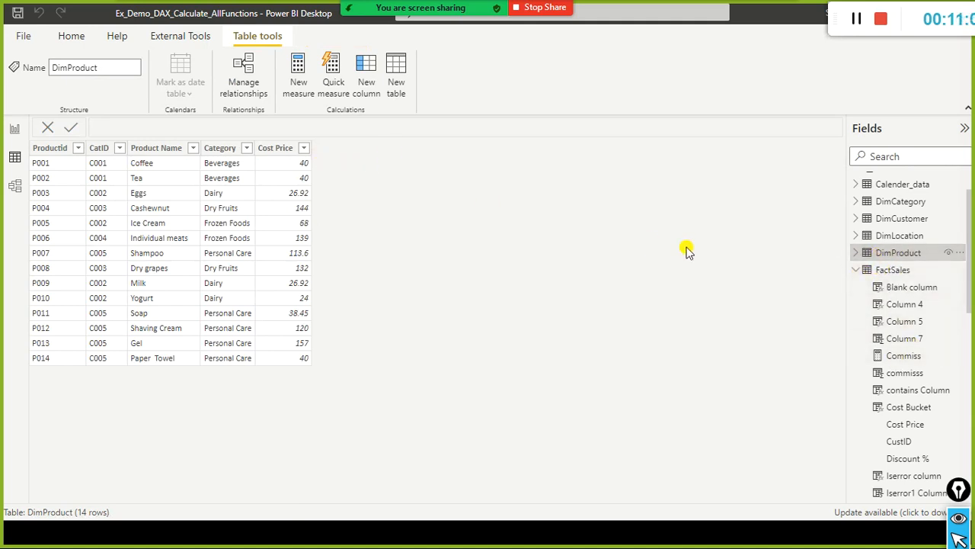
pyautogui.moveTo(927, 273)
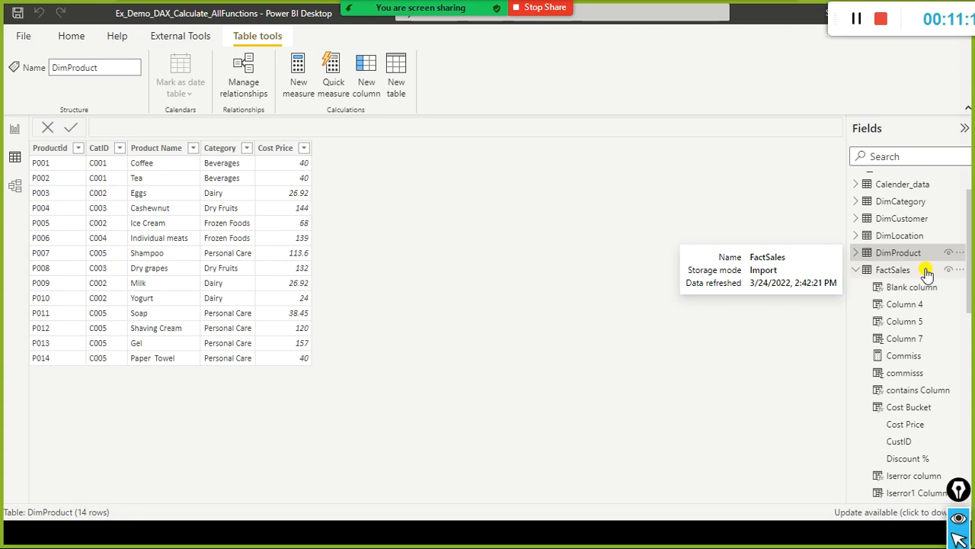
pyautogui.click(397, 68)
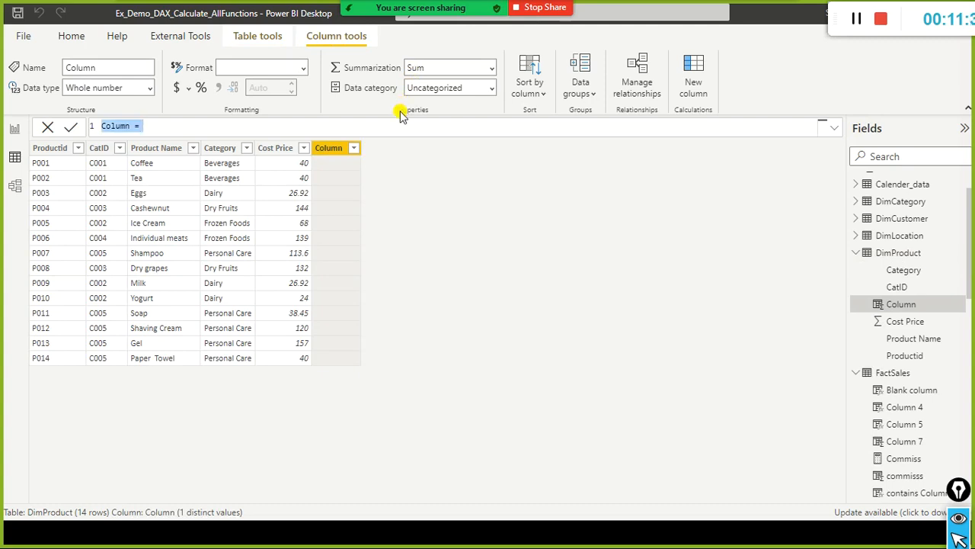
pyautogui.press('Left')
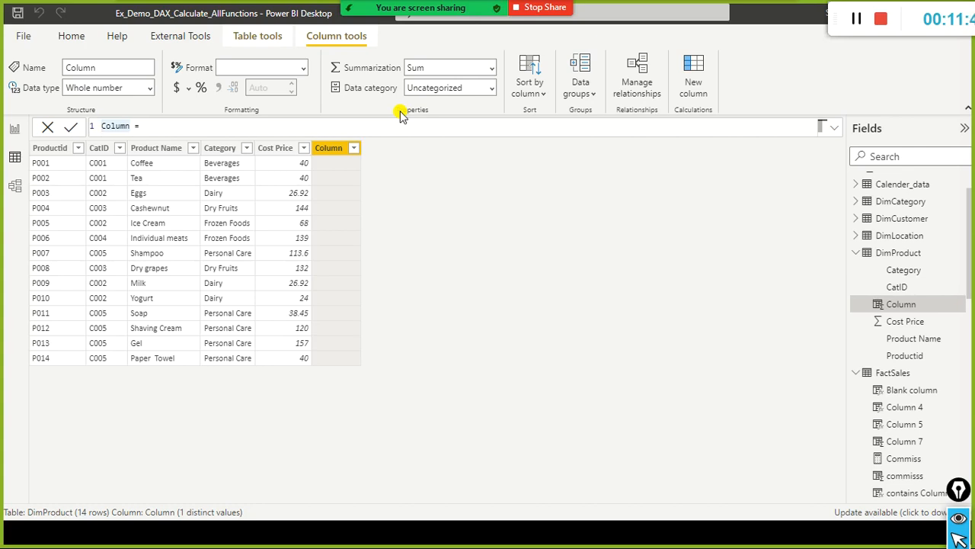
pyautogui.write('related tabe')
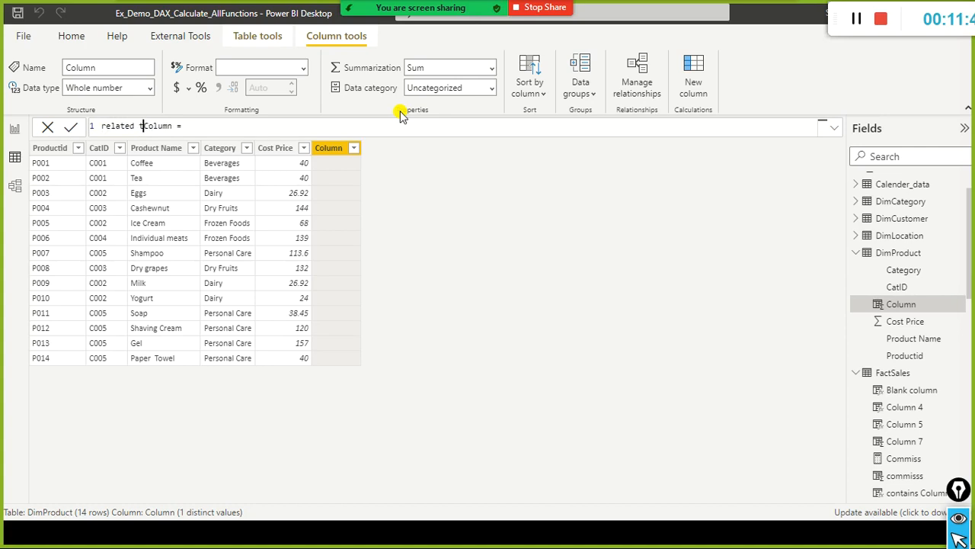
pyautogui.press('BackSpace')
pyautogui.press('BackSpace')
pyautogui.write('le')
pyautogui.press('End')
# Define the new DimProduct column as COUNTROWS(RELATEDTABLE(FactSales)) and commit the formula.
pyautogui.write('countr')
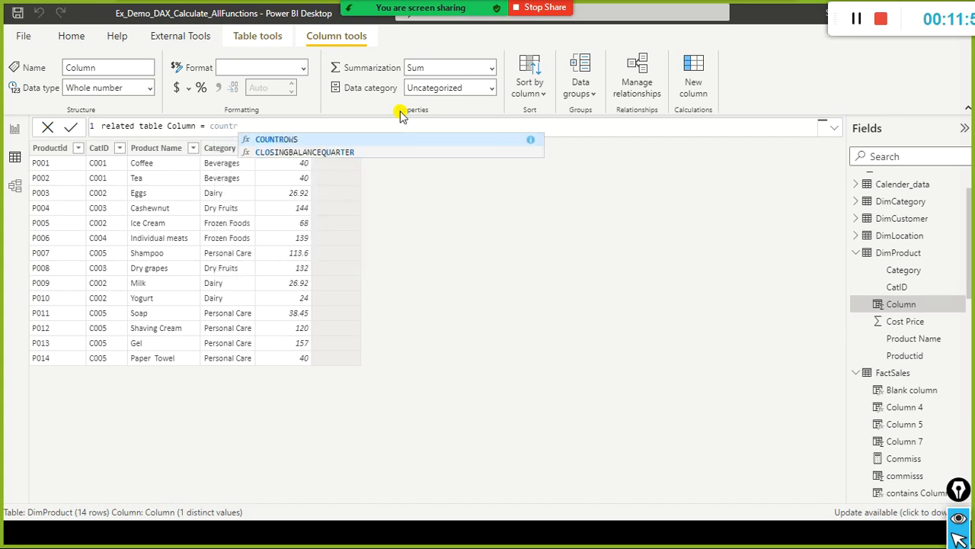
pyautogui.press('Tab')
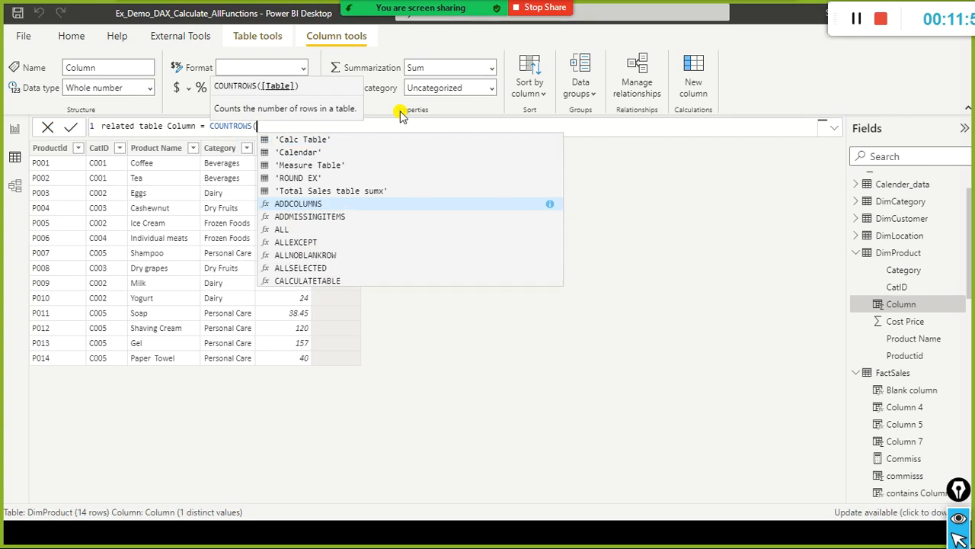
pyautogui.write('relatedt')
pyautogui.press('Tab')
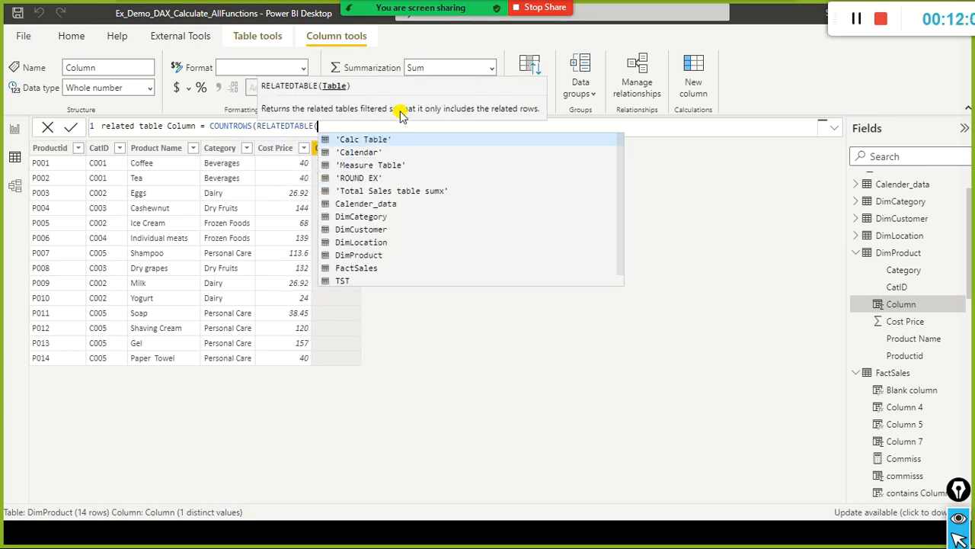
pyautogui.write('Fac')
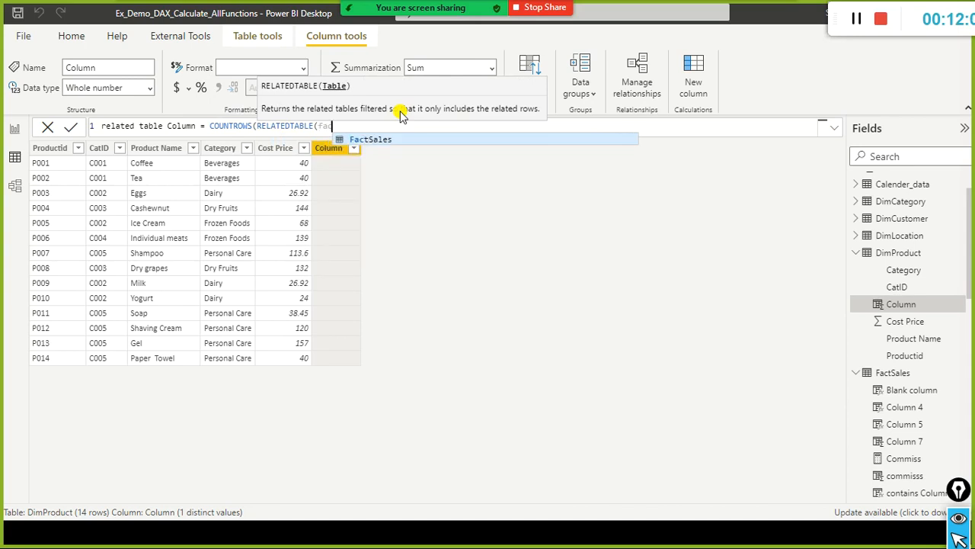
pyautogui.write('tSales))')
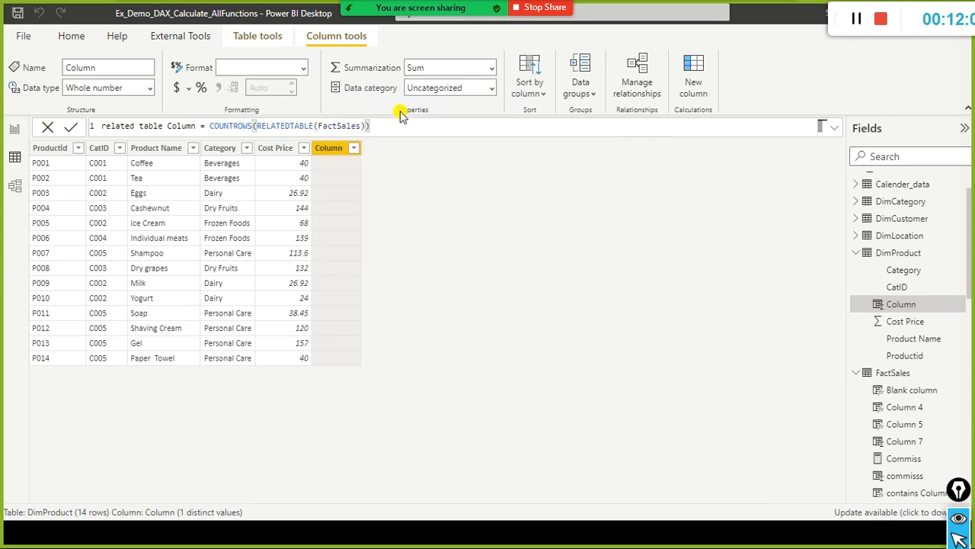
pyautogui.press('Return')
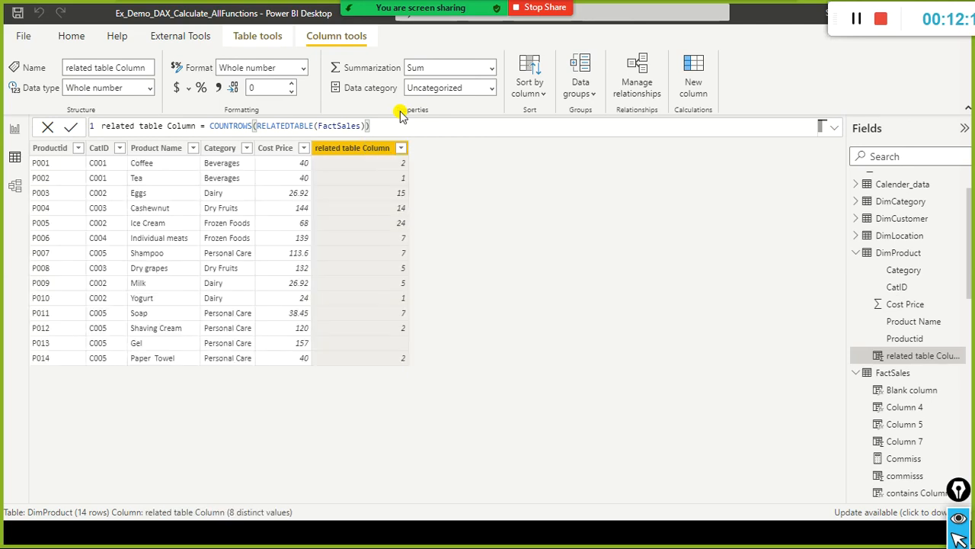
# Examine the related row count for product P005 in DimProduct, and review the RELATEDTABLE slide in the PowerPoint slide show.
pyautogui.click(55, 223)
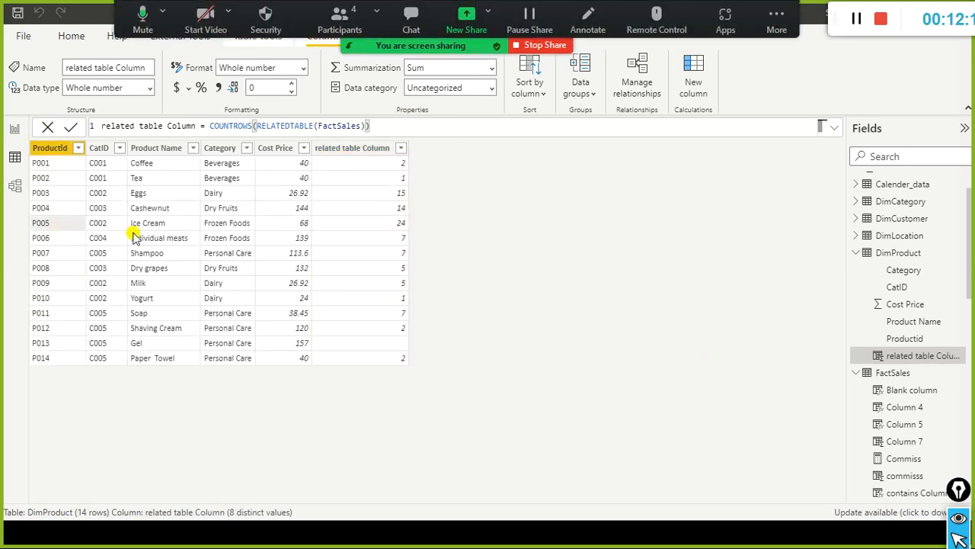
pyautogui.click(403, 227)
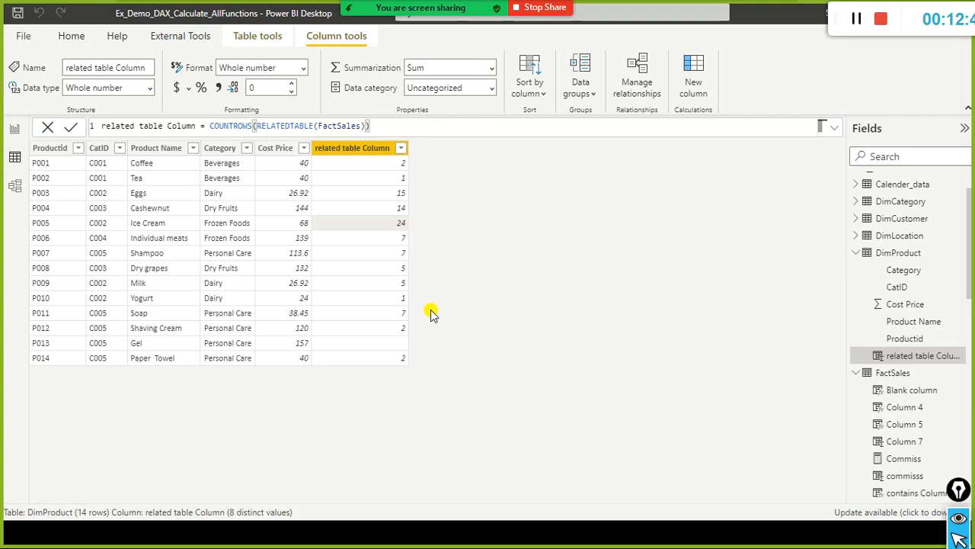
pyautogui.hotkey('alt', 'Tab')
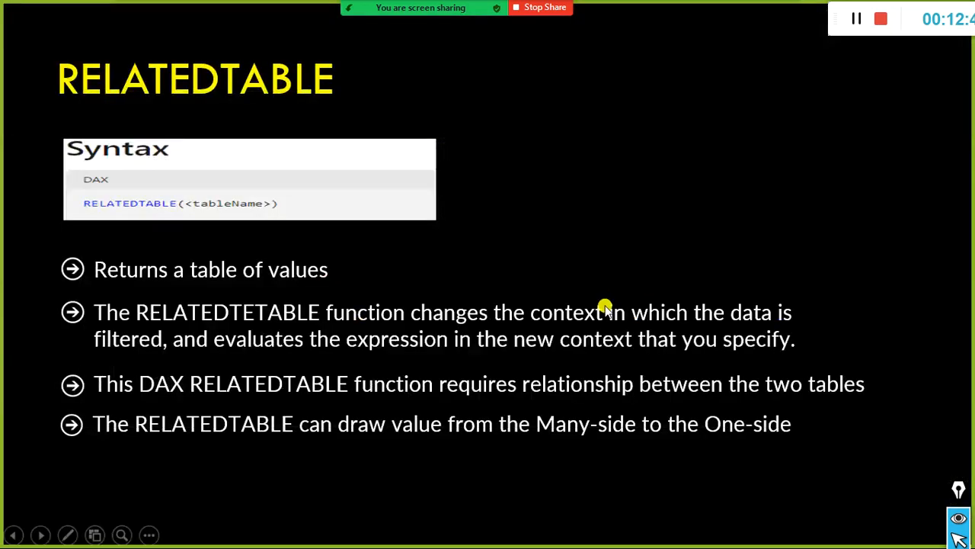
pyautogui.click(605, 312)
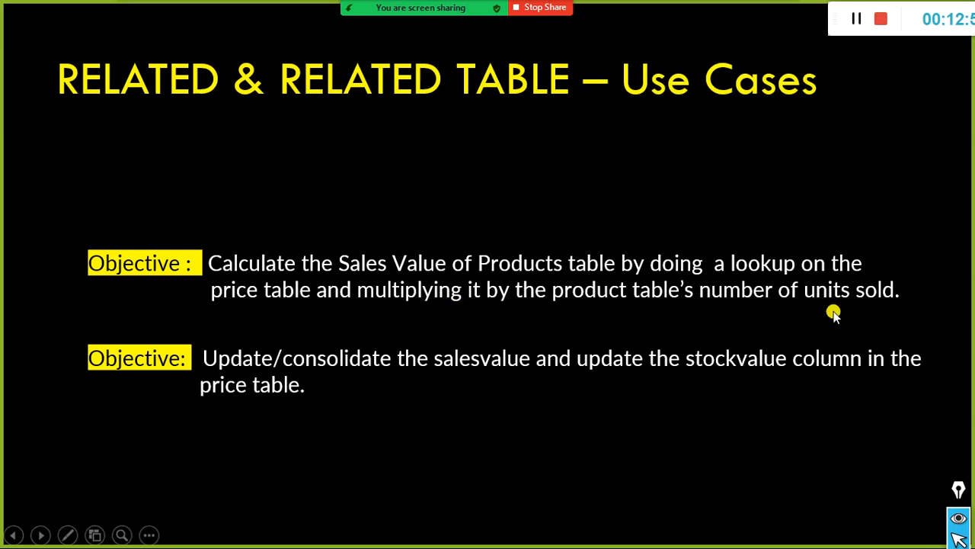
pyautogui.press('Left')
pyautogui.hotkey('alt', 'Tab')
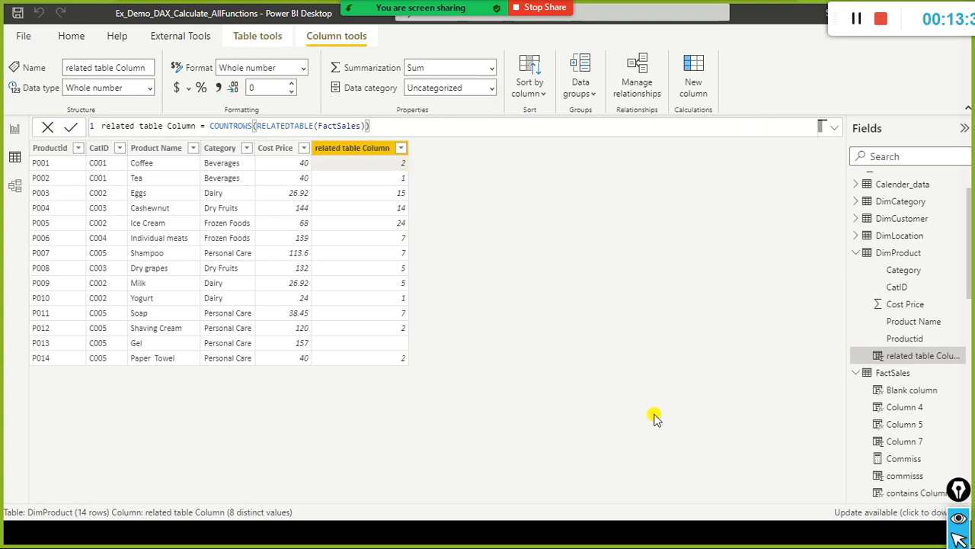
# Review the RELATED & RELATED TABLE – Use Cases slide against DimProduct in Power BI, and advance the slide show to CROSSFILTER.
pyautogui.hotkey('alt', 'Tab')
pyautogui.click(261, 409)
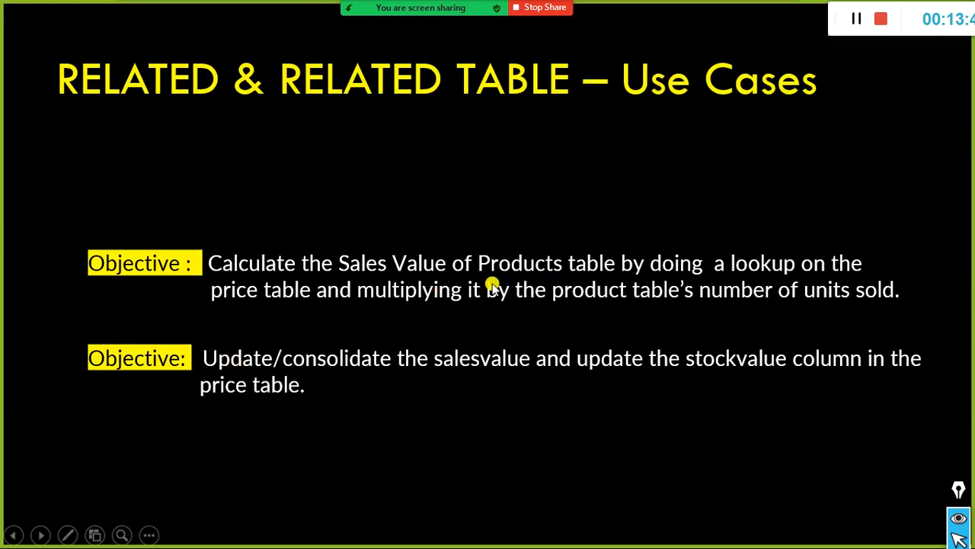
pyautogui.hotkey('alt', 'Tab')
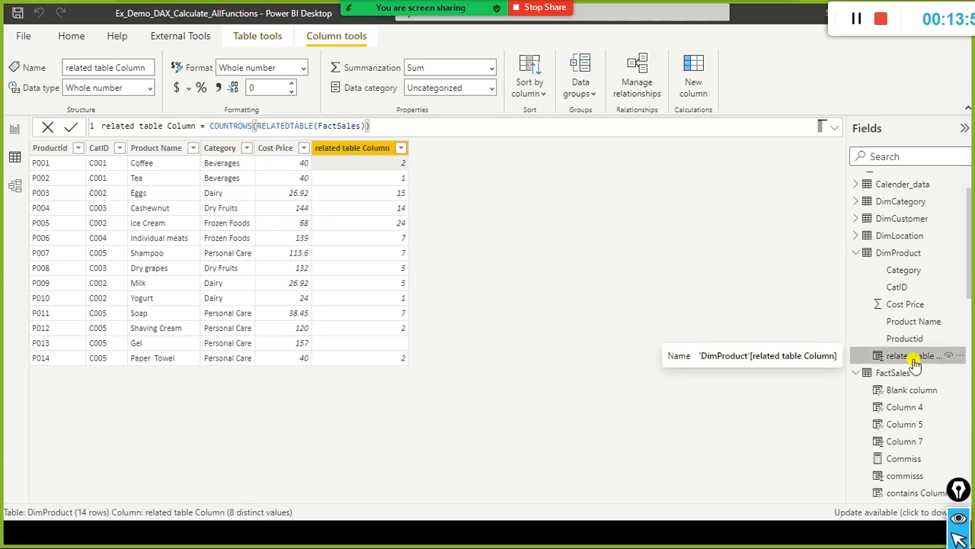
pyautogui.hotkey('alt', 'Tab')
pyautogui.press('Right')
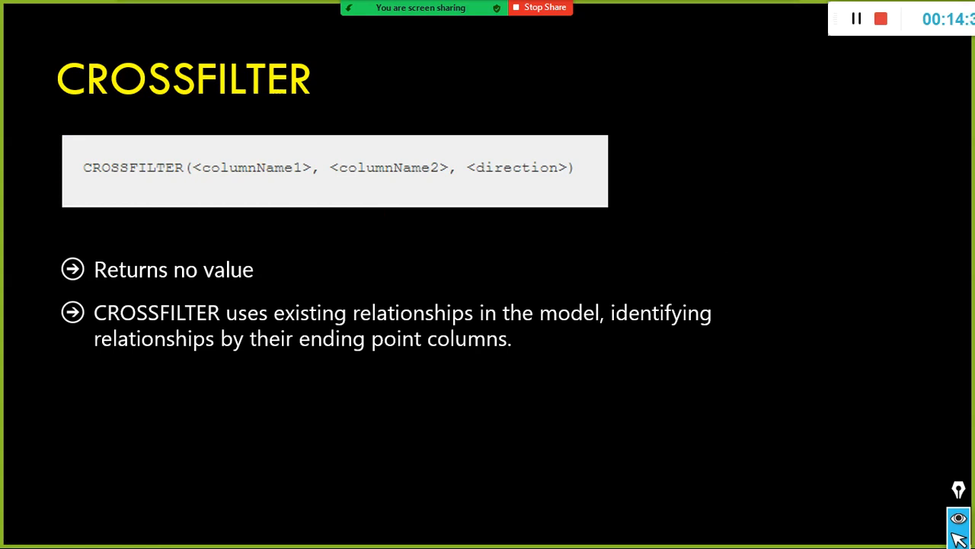
# Switch to Power BI and examine the model's relationships between DimProduct, FactSales and DimCustomer.
pyautogui.hotkey('alt', 'Tab')
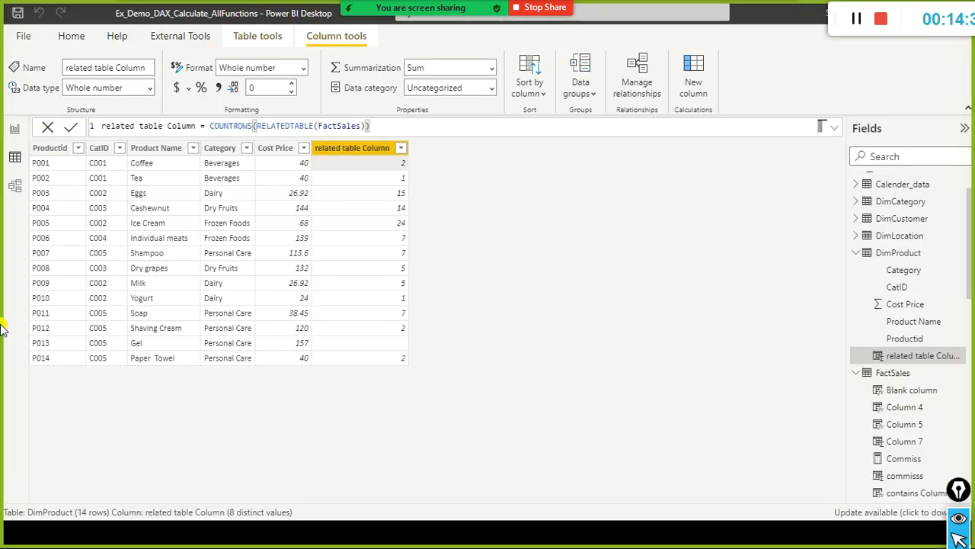
pyautogui.click(18, 186)
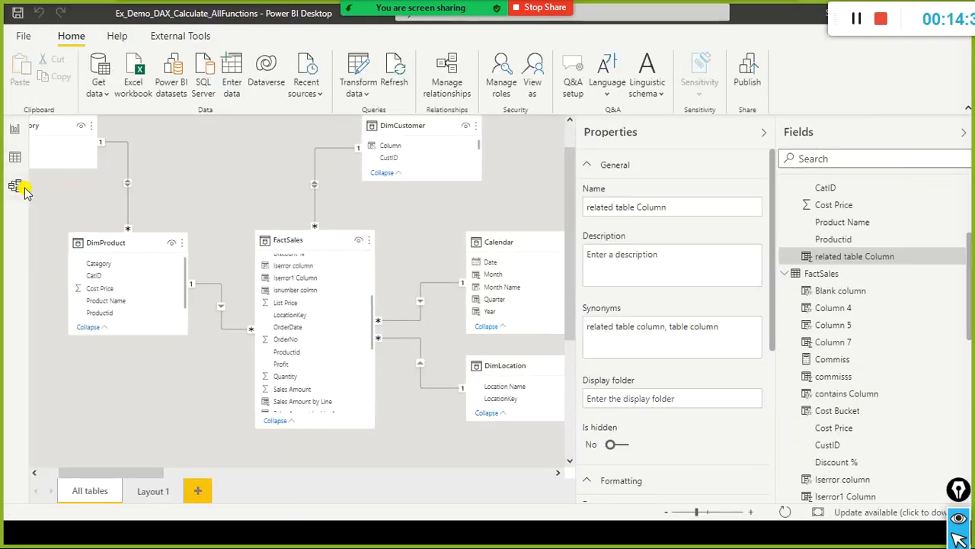
pyautogui.scroll(2, 354, 408)
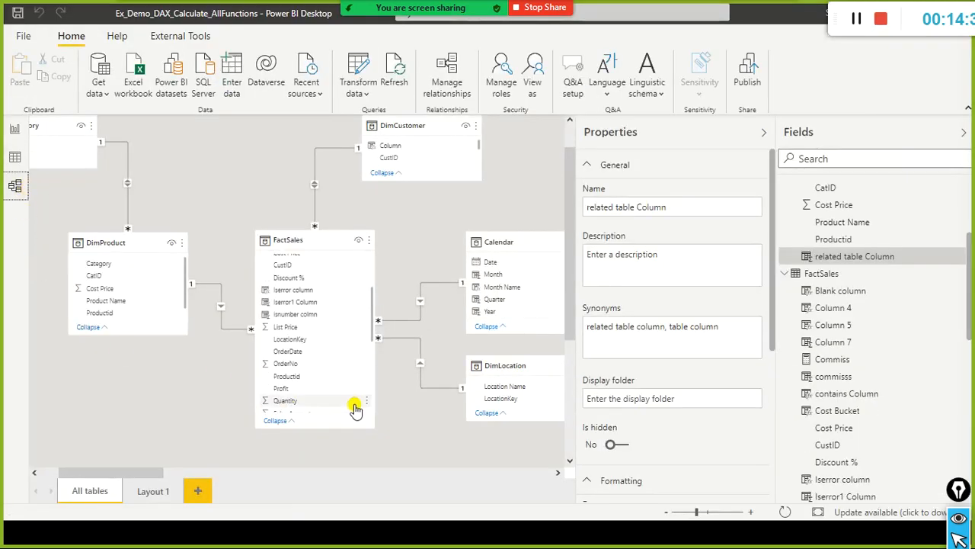
pyautogui.scroll(2, 418, 279)
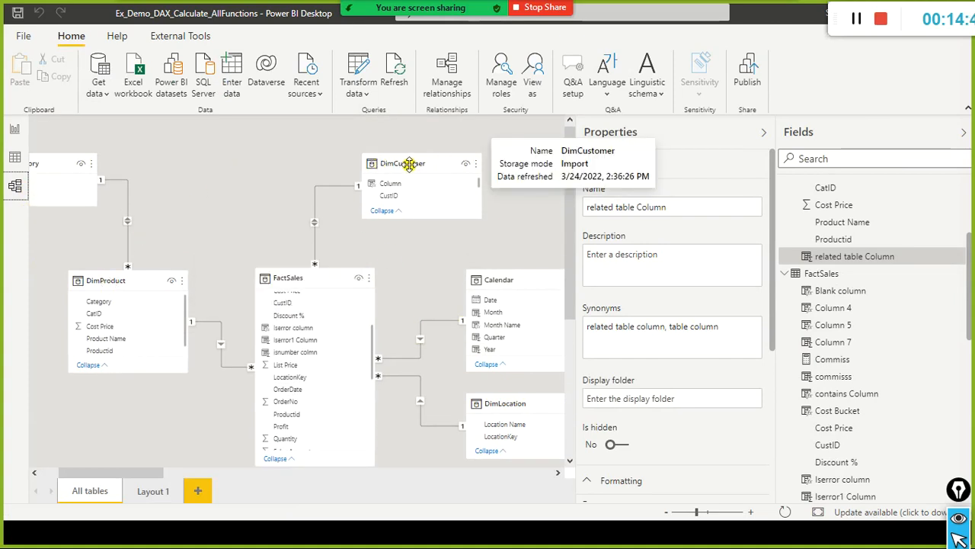
# Annotate the model with red arrows from DimProduct to DimCustomer and from DimCustomer to its FactSales relationship, and clear the drawing.
pyautogui.moveTo(147, 263); pyautogui.dragTo(364, 179)
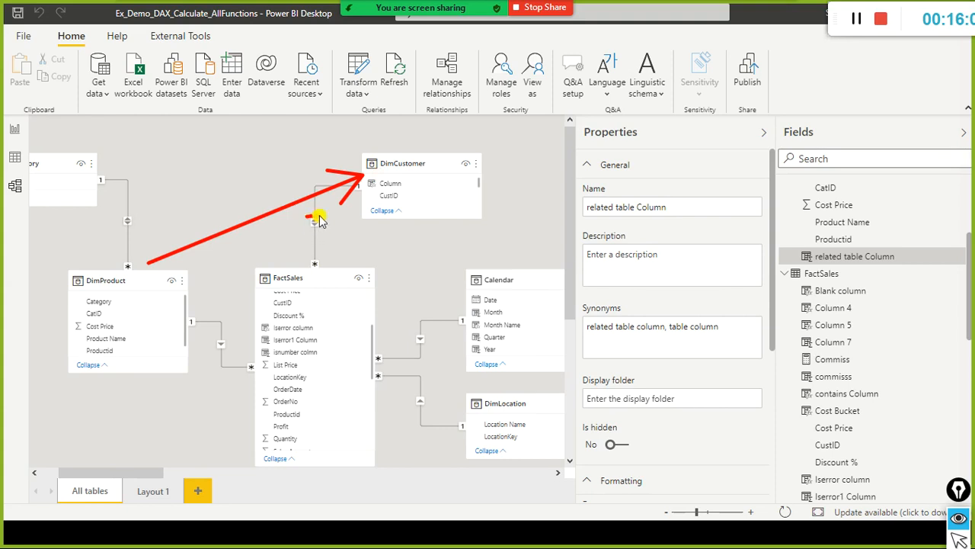
pyautogui.moveTo(358, 196); pyautogui.dragTo(321, 221)
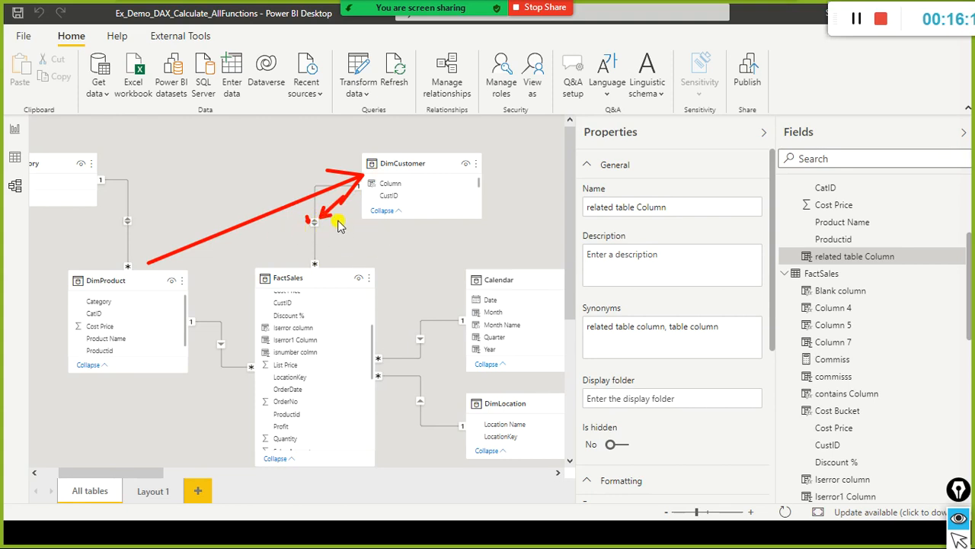
pyautogui.hotkey('ctrl', 'shift', '7')
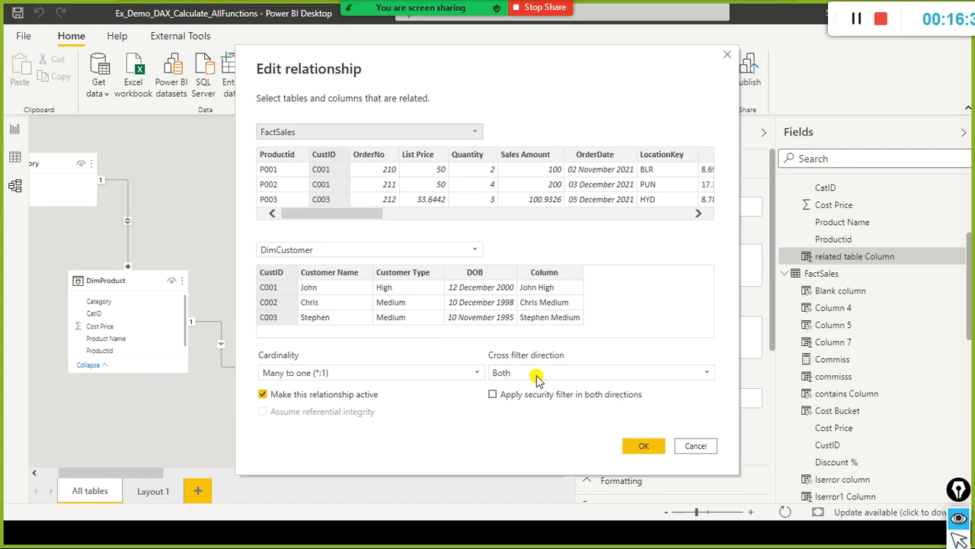
# Mark the cross filter direction of the FactSales–DimCustomer relationship with a red box, clear the box and close the relationship without changes.
pyautogui.moveTo(463, 340)
pyautogui.mouseDown()
pyautogui.moveTo(555, 413)
pyautogui.moveTo(730, 407)
pyautogui.mouseUp()
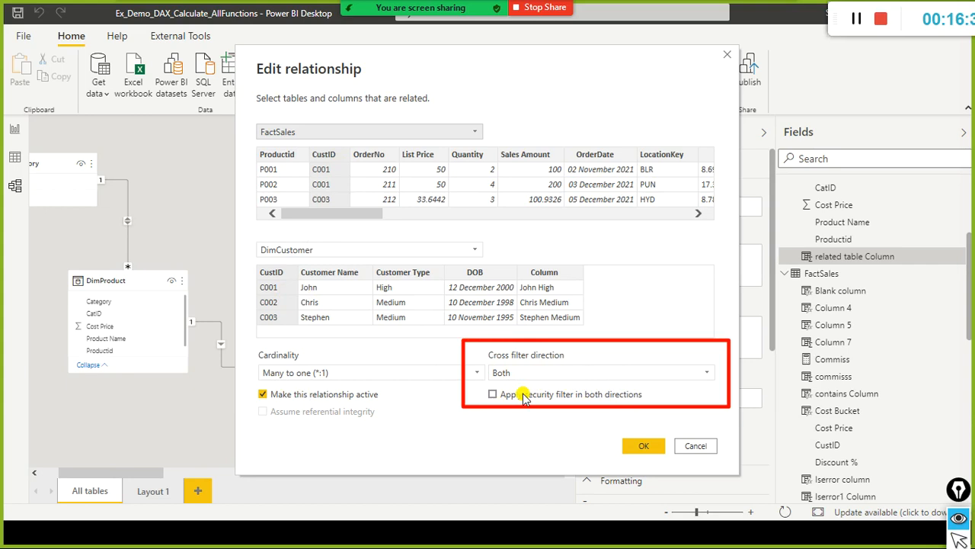
pyautogui.press('Escape')
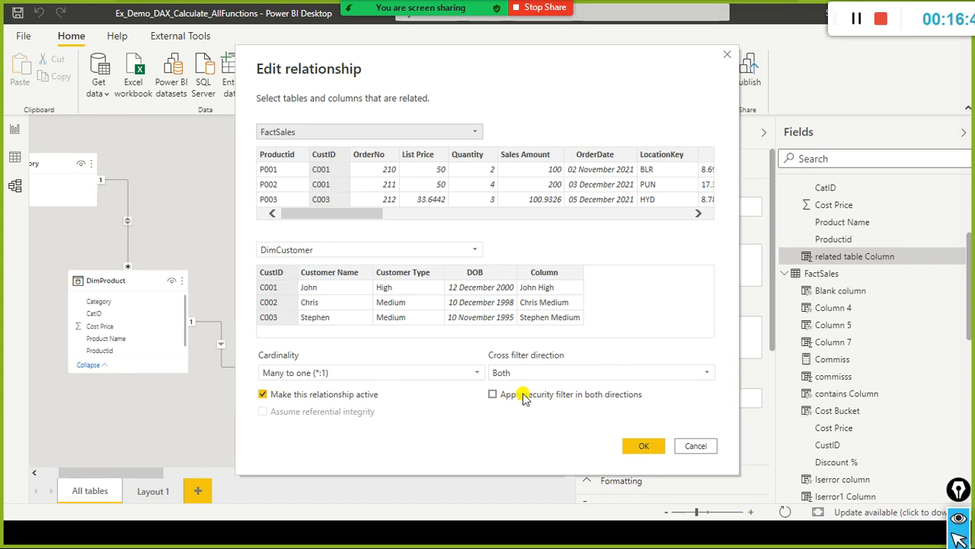
pyautogui.click(695, 447)
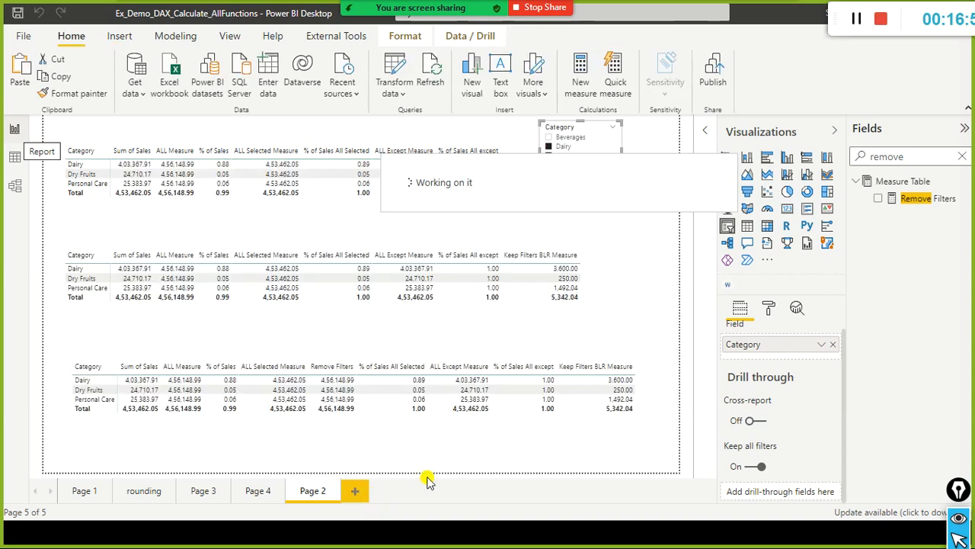
# Add a blank report page and start a Measure Table measure named Cross Filter measure with the CALCULATE function.
pyautogui.click(354, 494)
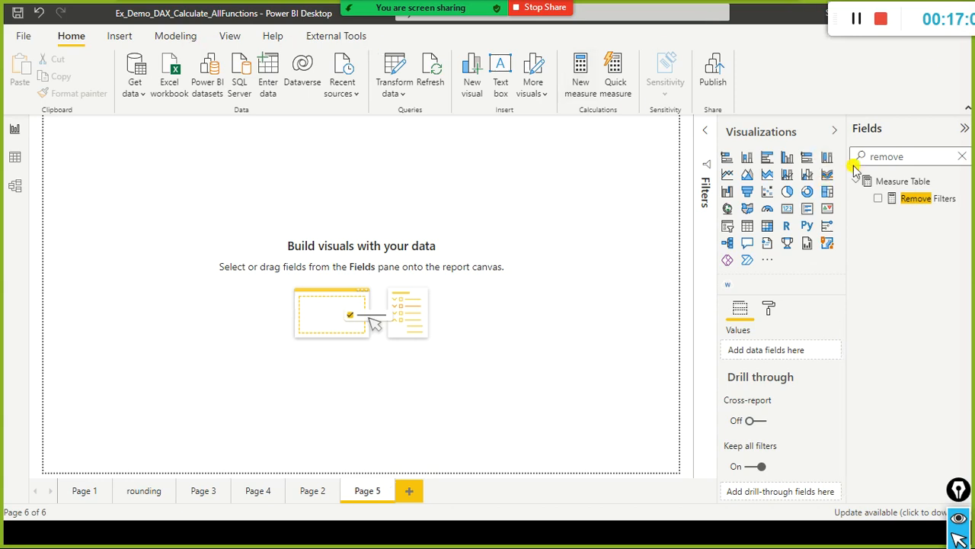
pyautogui.click(960, 185)
pyautogui.click(931, 193)
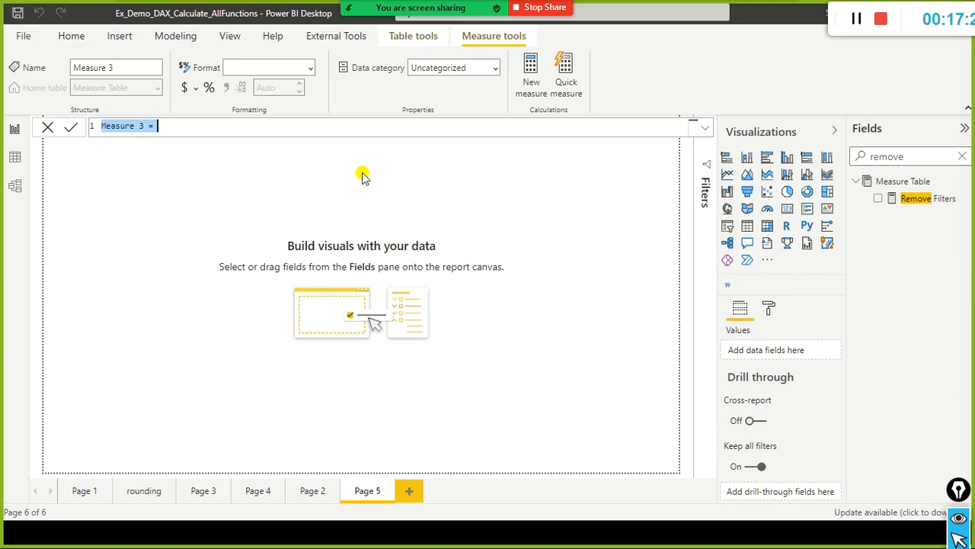
pyautogui.write('Cross Filter measure = calc')
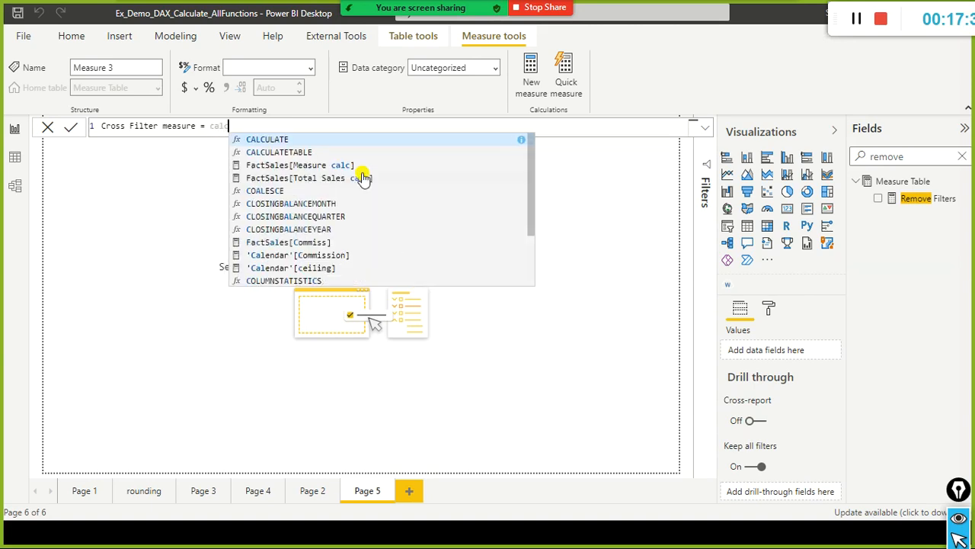
pyautogui.press('Tab')
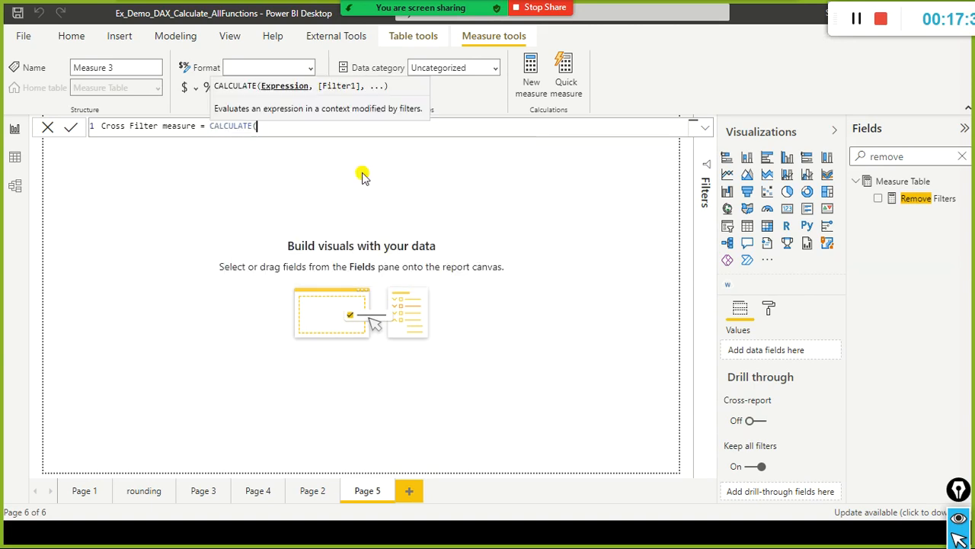
pyautogui.write('[tota')
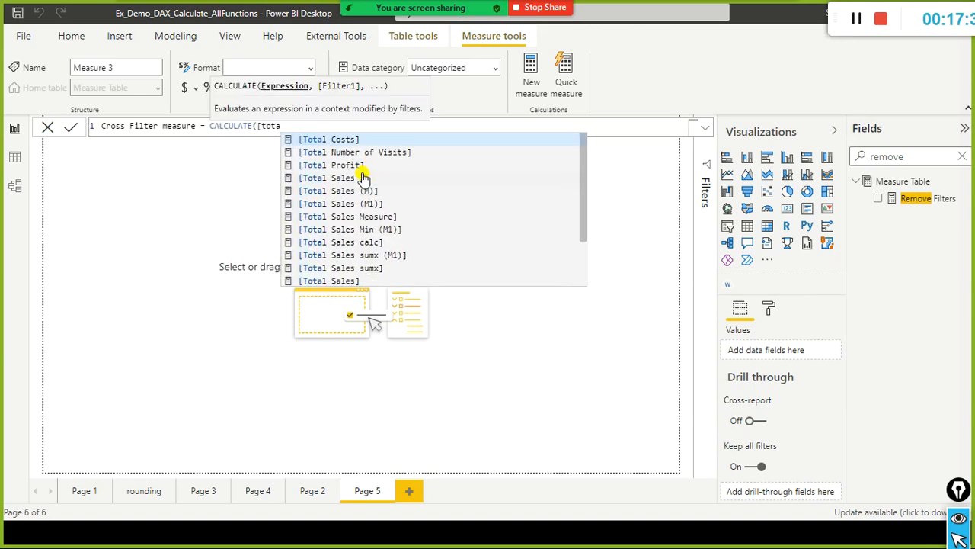
pyautogui.press('BackSpace')
pyautogui.press('BackSpace')
pyautogui.press('BackSpace')
pyautogui.press('BackSpace')
pyautogui.press('BackSpace')
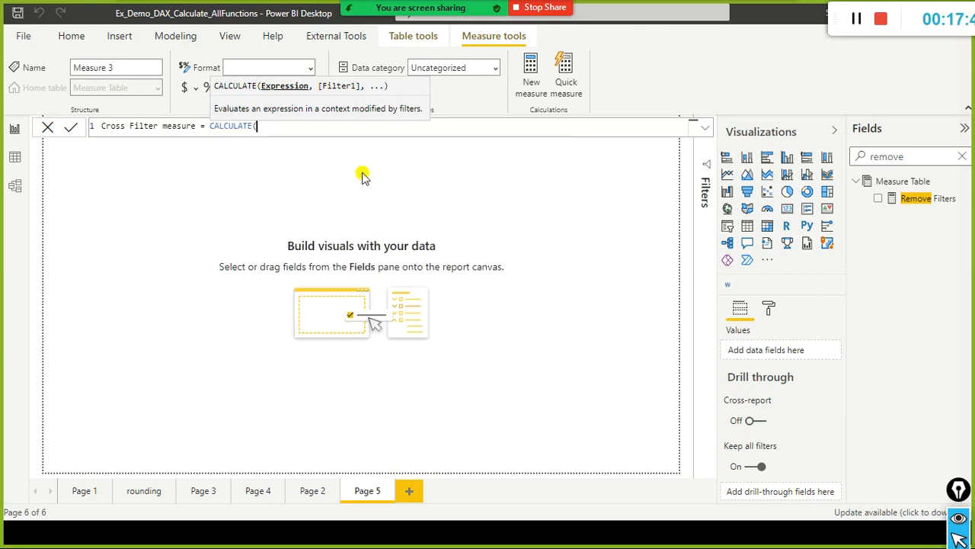
# Start a COUNT function as the expression inside CALCULATE.
pyautogui.write('count')
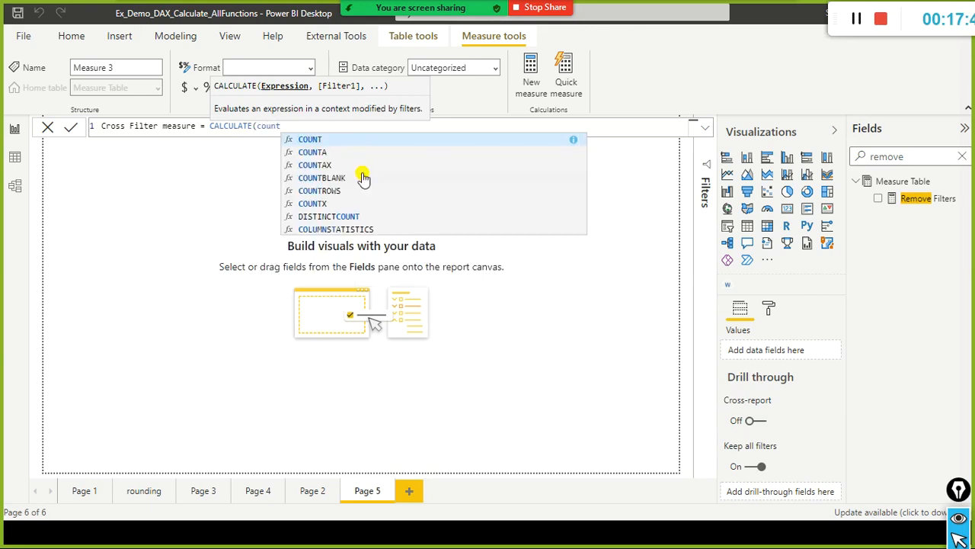
pyautogui.write('(')
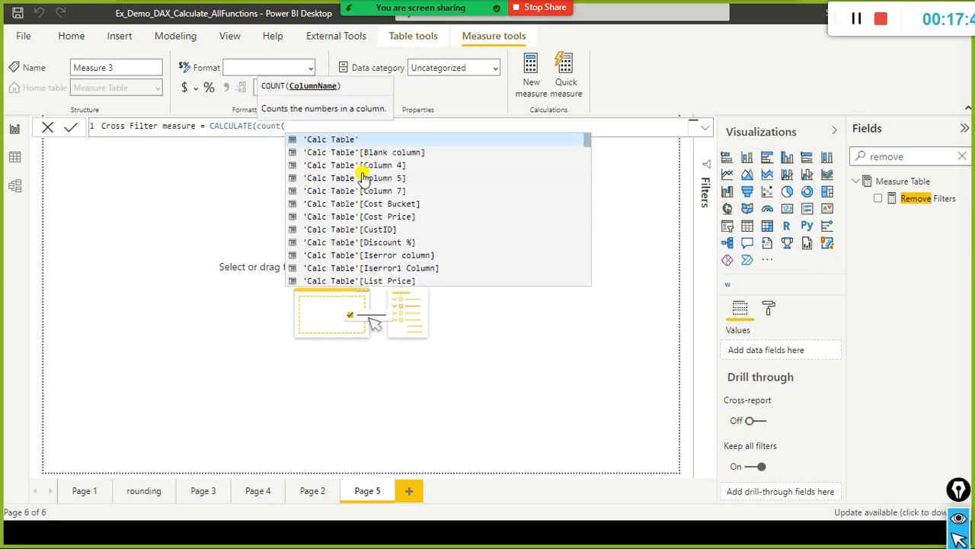
pyautogui.write("'pro")
pyautogui.press('Tab')
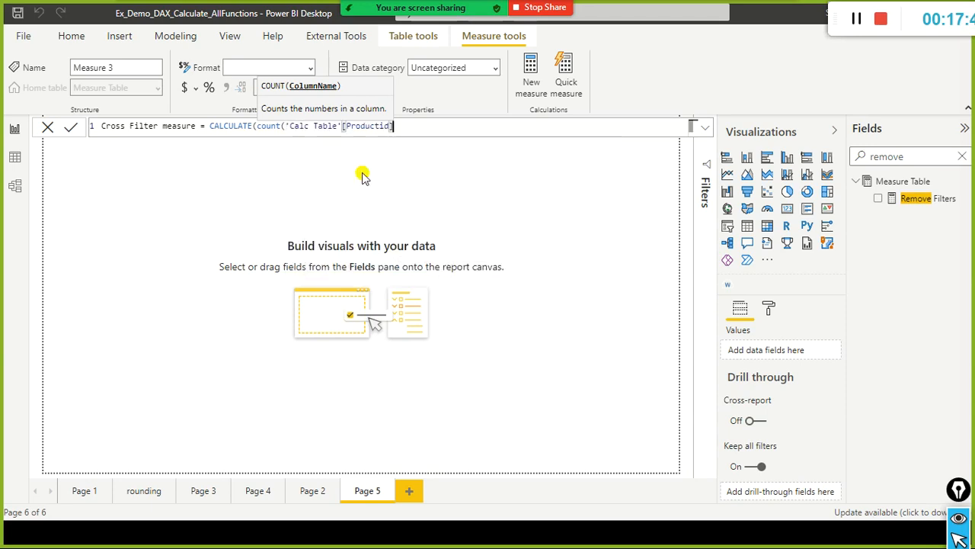
pyautogui.press('BackSpace')
pyautogui.press('BackSpace')
pyautogui.press('BackSpace')
pyautogui.press('BackSpace')
pyautogui.press('BackSpace')
pyautogui.press('BackSpace')
pyautogui.press('BackSpace')
pyautogui.press('BackSpace')
pyautogui.press('BackSpace')
pyautogui.press('BackSpace')
pyautogui.press('BackSpace')
pyautogui.press('BackSpace')
pyautogui.press('BackSpace')
pyautogui.press('BackSpace')
pyautogui.press('BackSpace')
pyautogui.press('BackSpace')
pyautogui.press('BackSpace')
pyautogui.press('BackSpace')
pyautogui.press('BackSpace')
pyautogui.press('BackSpace')
pyautogui.press('BackSpace')
pyautogui.press('BackSpace')
pyautogui.write('produ')
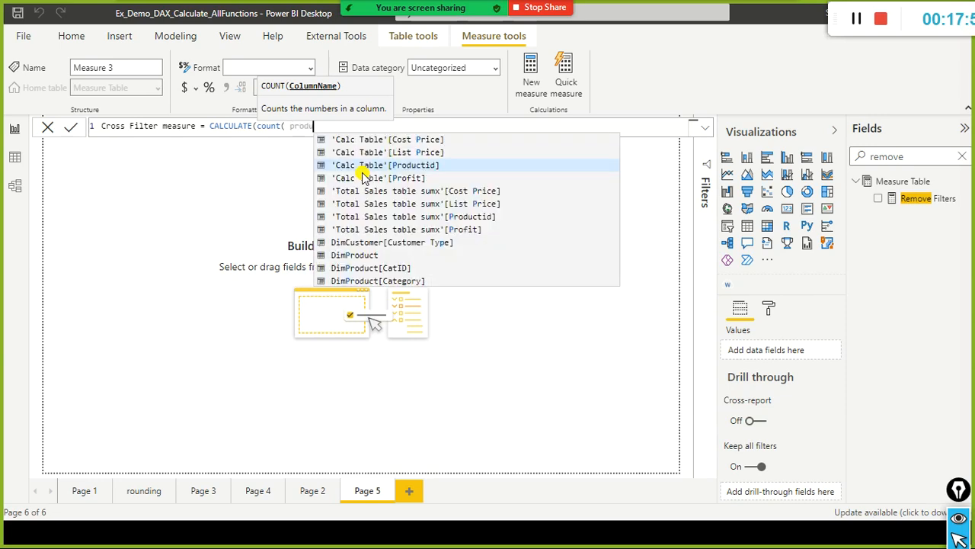
pyautogui.write('ctid')
pyautogui.press('Left')
pyautogui.press('Left')
pyautogui.press('Left')
pyautogui.press('Delete')
pyautogui.press('Delete')
pyautogui.write('id')
pyautogui.press('Down')
pyautogui.press('Down')
pyautogui.press('Down')
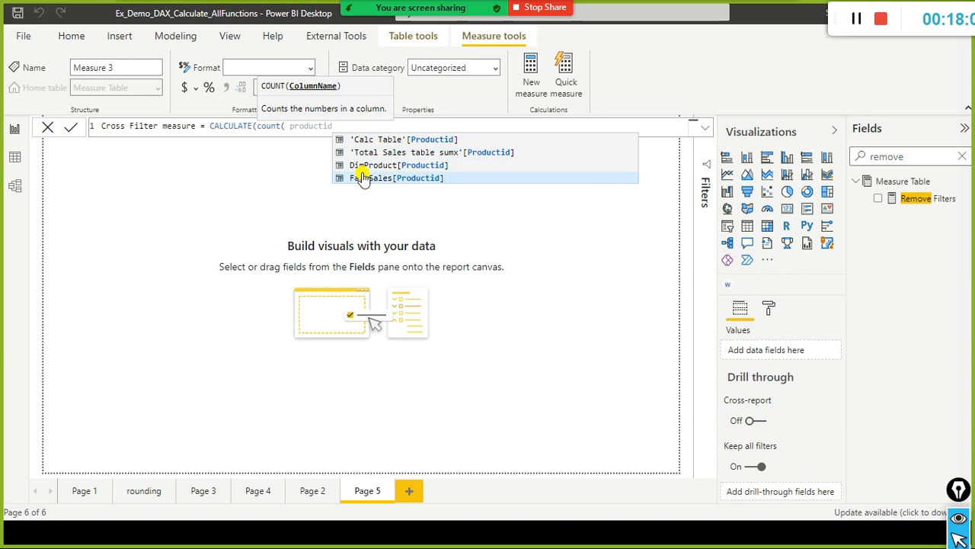
pyautogui.press('BackSpace')
pyautogui.press('BackSpace')
pyautogui.press('BackSpace')
pyautogui.press('BackSpace')
pyautogui.press('BackSpace')
pyautogui.press('BackSpace')
pyautogui.press('BackSpace')
pyautogui.press('BackSpace')
pyautogui.press('BackSpace')
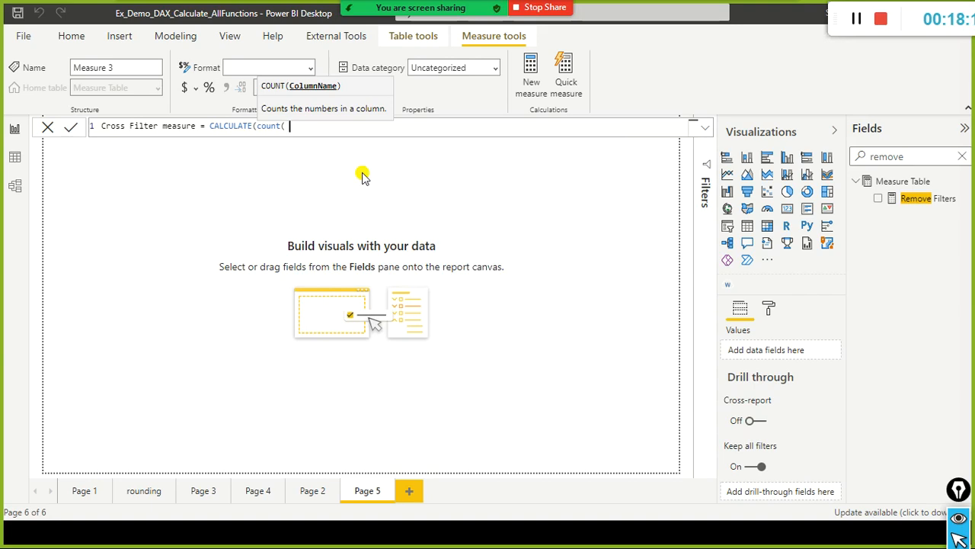
# Count the DimCustomer[CustID] column and close the COUNT function.
pyautogui.write('cus')
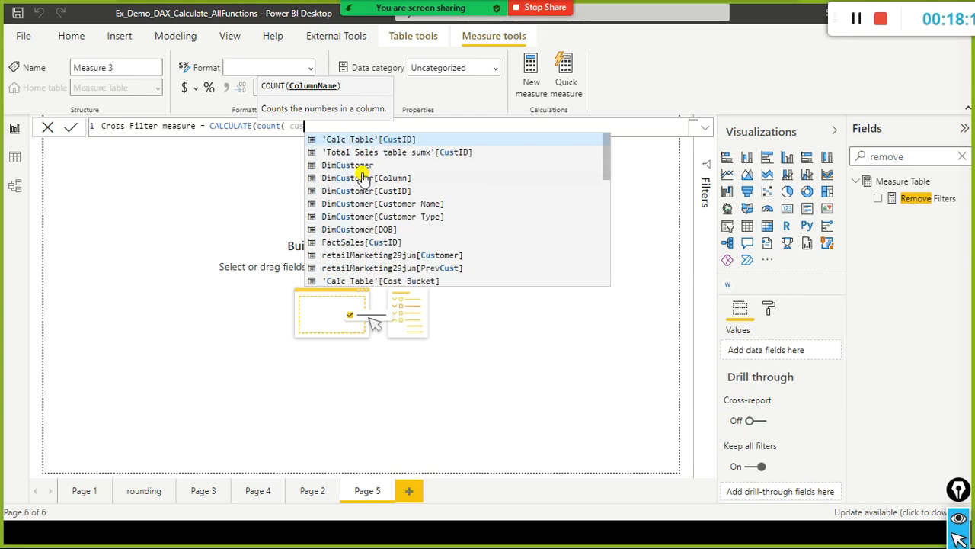
pyautogui.press('Down')
pyautogui.press('Down')
pyautogui.press('Down')
pyautogui.press('Down')
pyautogui.press('Tab')
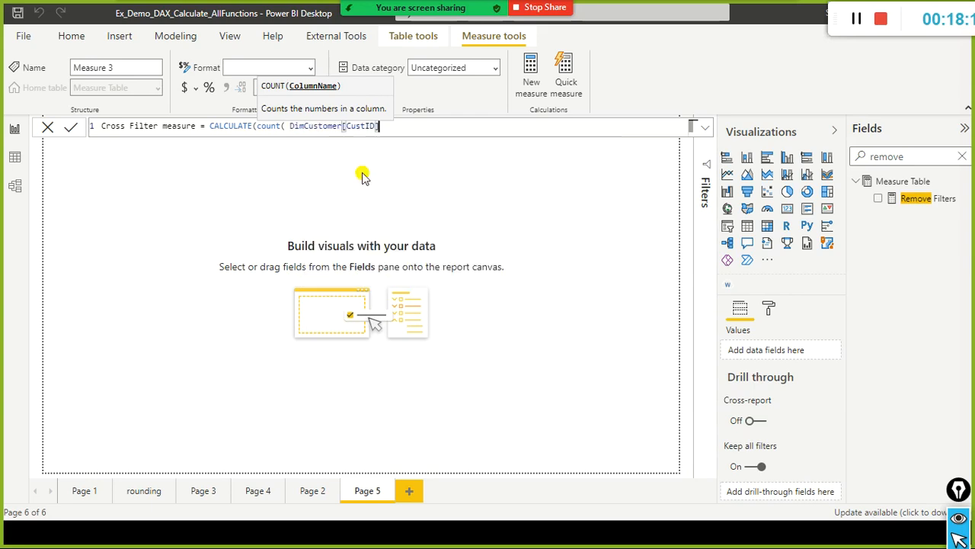
pyautogui.write(')')
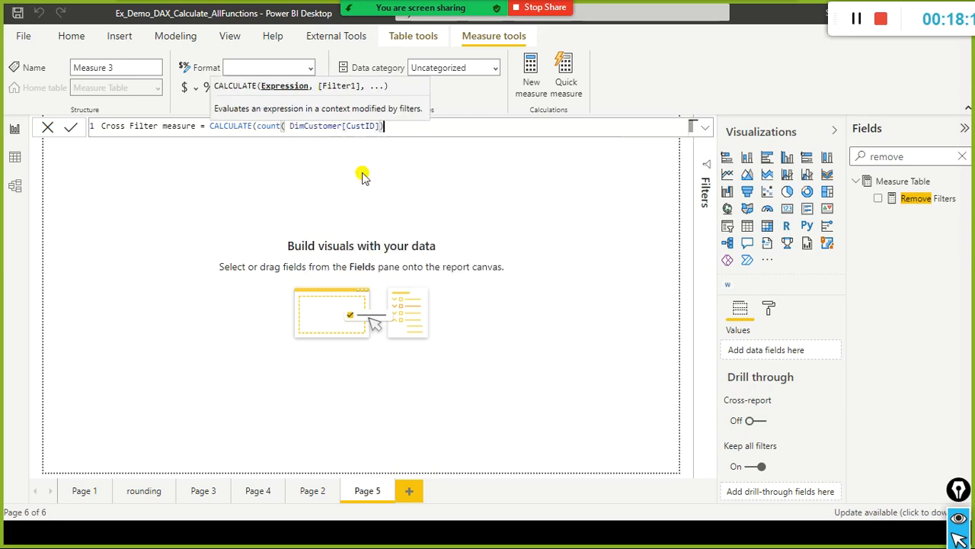
# Add CROSSFILTER as the CALCULATE filter, with DimCustomer[CustID] as its first column.
pyautogui.write(', corss')
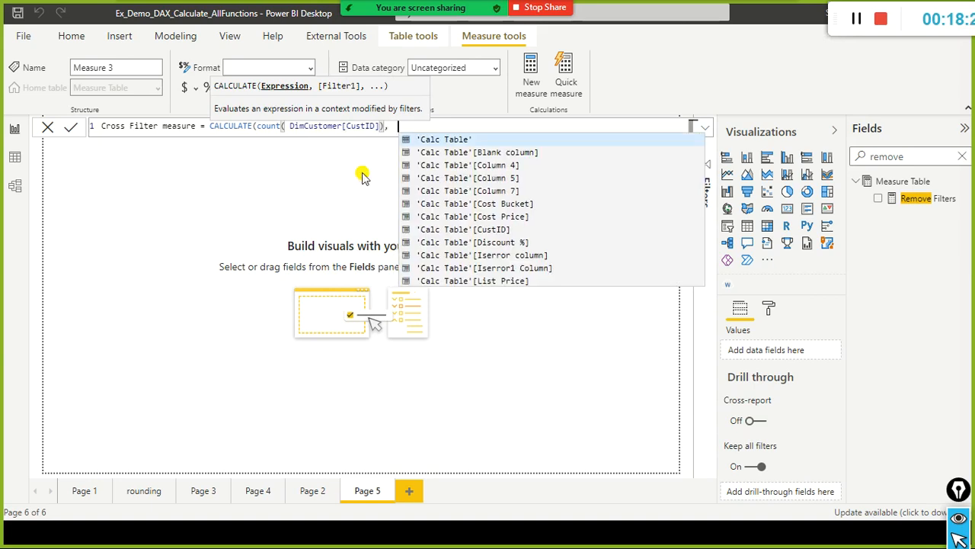
pyautogui.press('BackSpace')
pyautogui.press('BackSpace')
pyautogui.press('BackSpace')
pyautogui.press('BackSpace')
pyautogui.write('rossf')
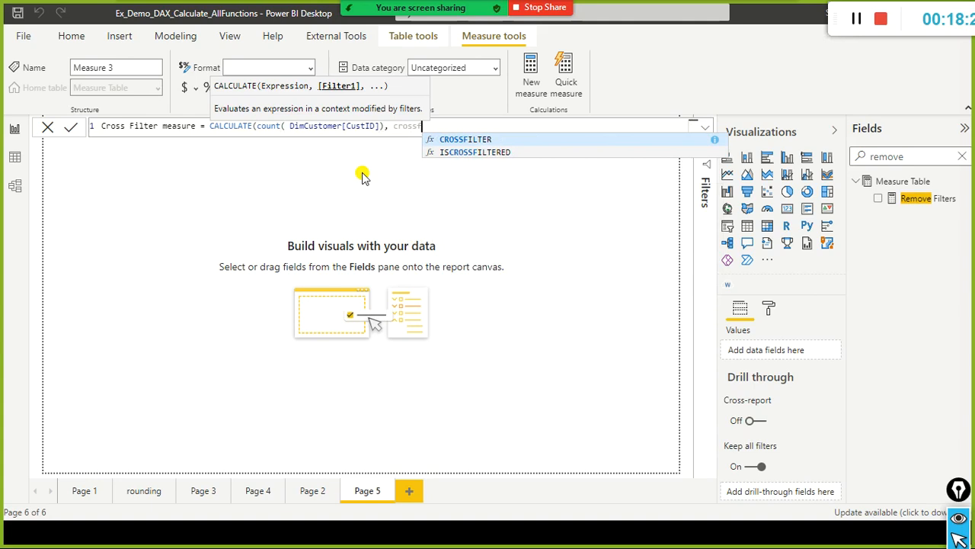
pyautogui.press('Tab')
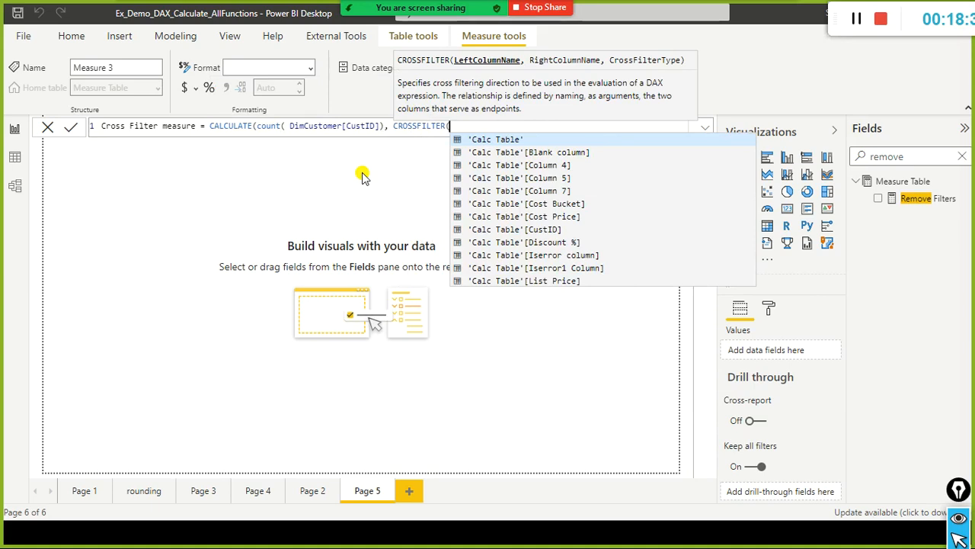
pyautogui.write('dim')
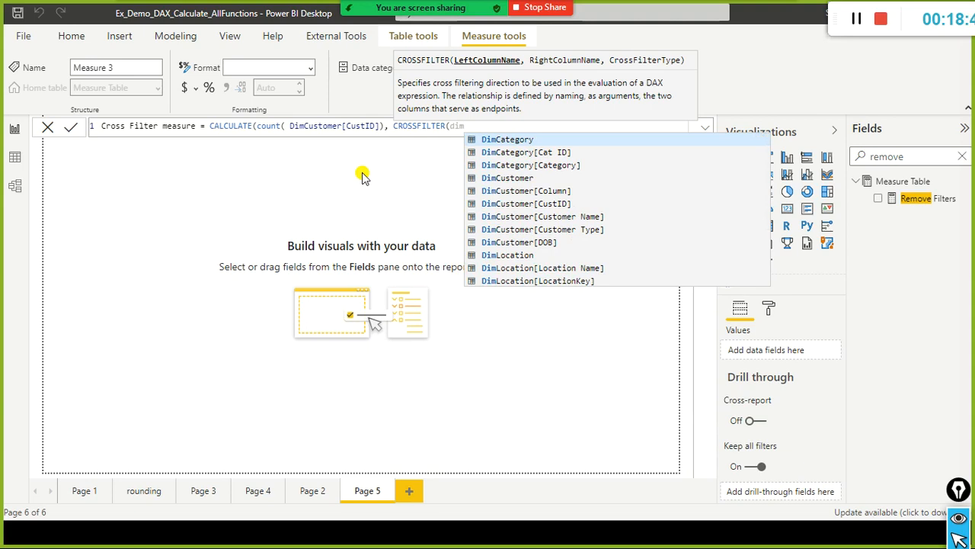
pyautogui.write('cust')
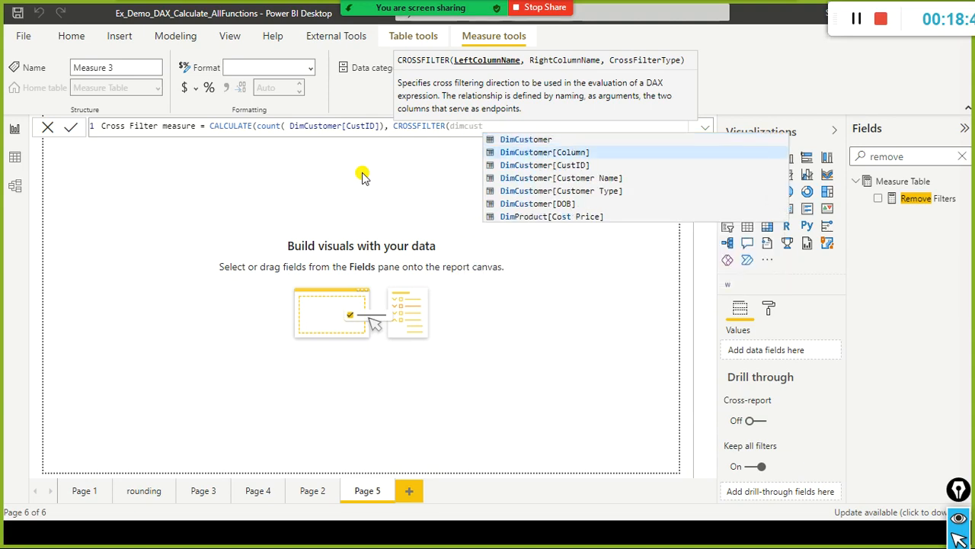
pyautogui.press('Tab')
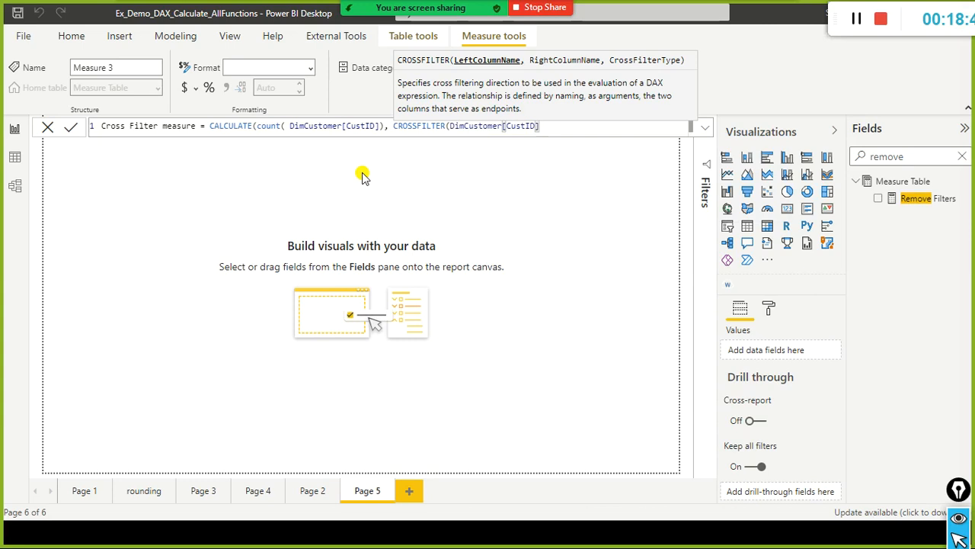
# Complete the CROSSFILTER arguments with FactSales[CustID] and the both direction, and close the measure formula.
pyautogui.write(',')
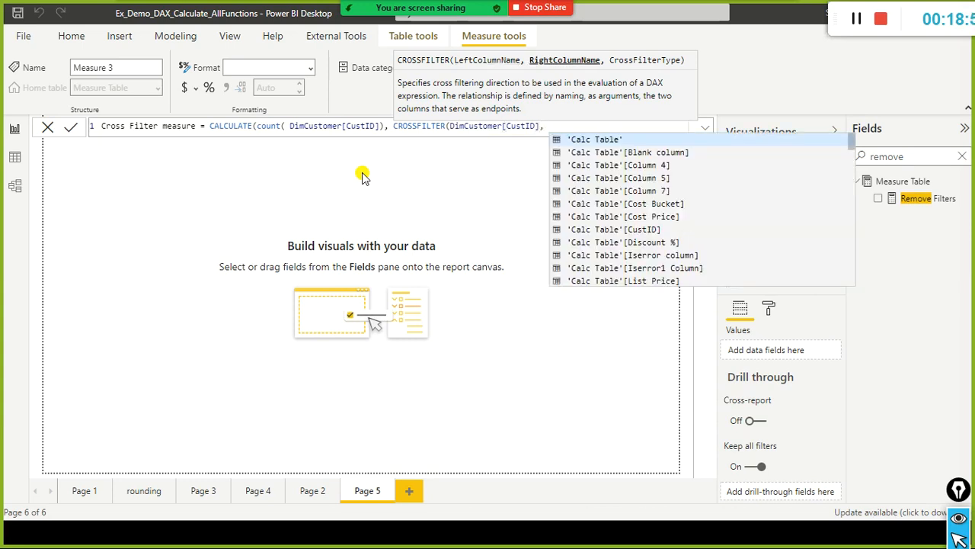
pyautogui.write(' factsa')
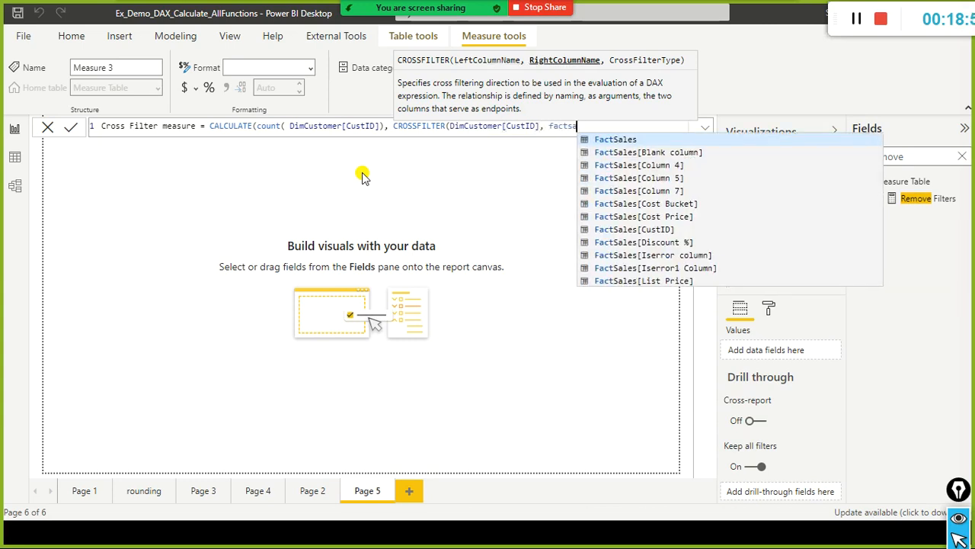
pyautogui.write('les[cus')
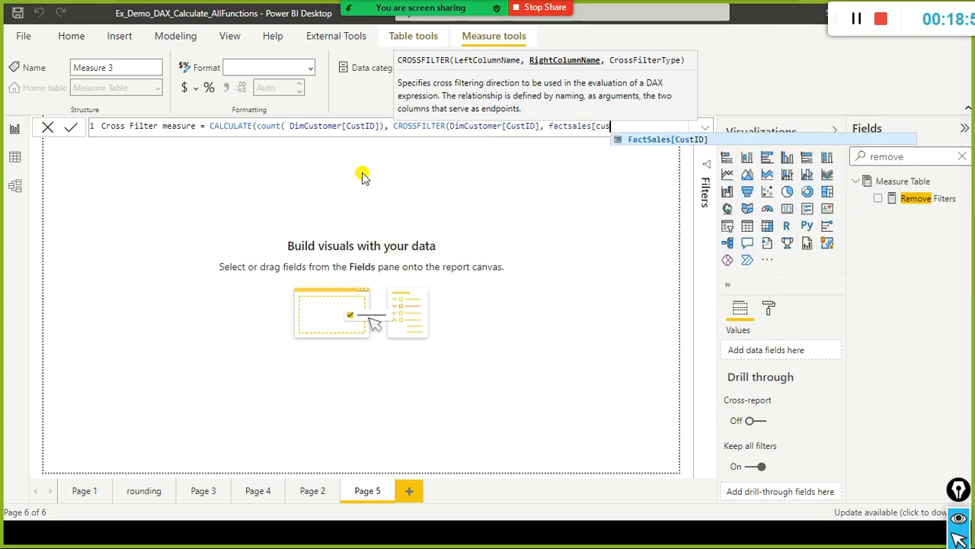
pyautogui.press('Tab')
pyautogui.write(', both')
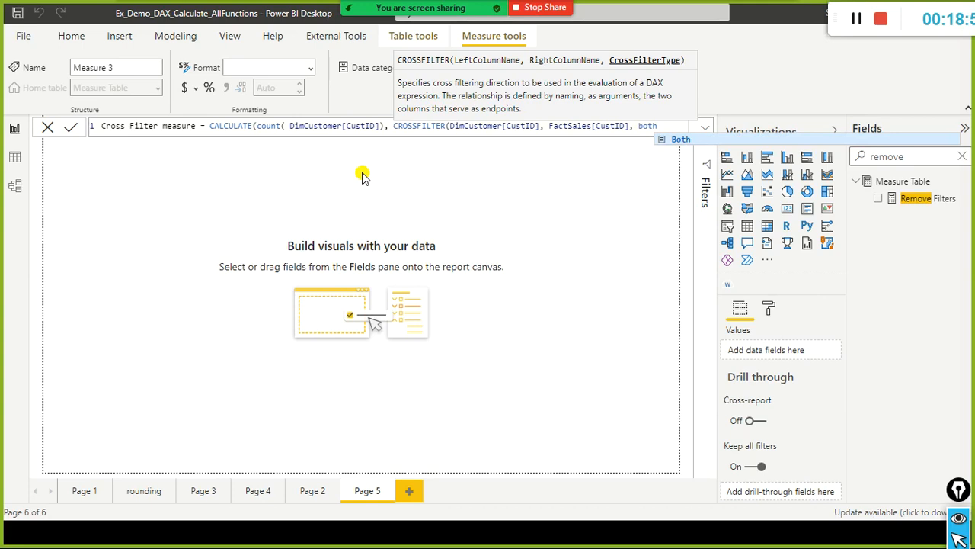
pyautogui.write('))')
pyautogui.press('Left')
pyautogui.press('Left')
pyautogui.press('Left')
pyautogui.press('Left')
pyautogui.press('Left')
pyautogui.press('Left')
pyautogui.press('Left')
pyautogui.press('Left')
pyautogui.press('Left')
pyautogui.press('Left')
pyautogui.press('Left')
pyautogui.press('Left')
pyautogui.press('Left')
pyautogui.press('Left')
pyautogui.press('Left')
pyautogui.press('Left')
pyautogui.press('Left')
pyautogui.press('Left')
pyautogui.press('Left')
pyautogui.press('Left')
pyautogui.press('Left')
pyautogui.press('Left')
pyautogui.press('Left')
pyautogui.press('Left')
pyautogui.press('Left')
pyautogui.press('Left')
pyautogui.press('Left')
pyautogui.press('Left')
pyautogui.press('Left')
pyautogui.press('Left')
pyautogui.press('Left')
pyautogui.press('Left')
pyautogui.press('Left')
pyautogui.press('Left')
pyautogui.press('Left')
pyautogui.press('Left')
pyautogui.press('Left')
pyautogui.press('Left')
pyautogui.press('Left')
pyautogui.press('Left')
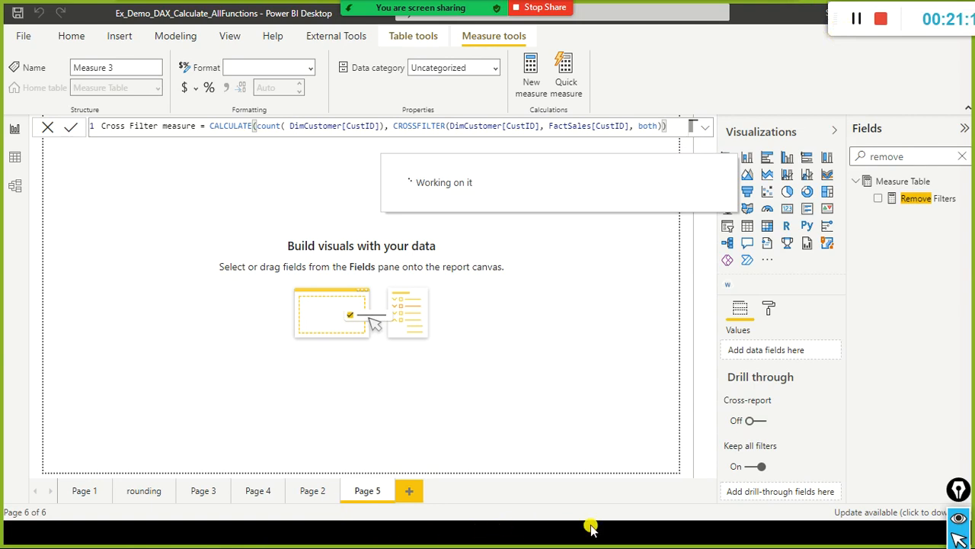
# Switch to PowerPoint and end the slide show at the CROSSFILTER slide.
pyautogui.click(398, 533)
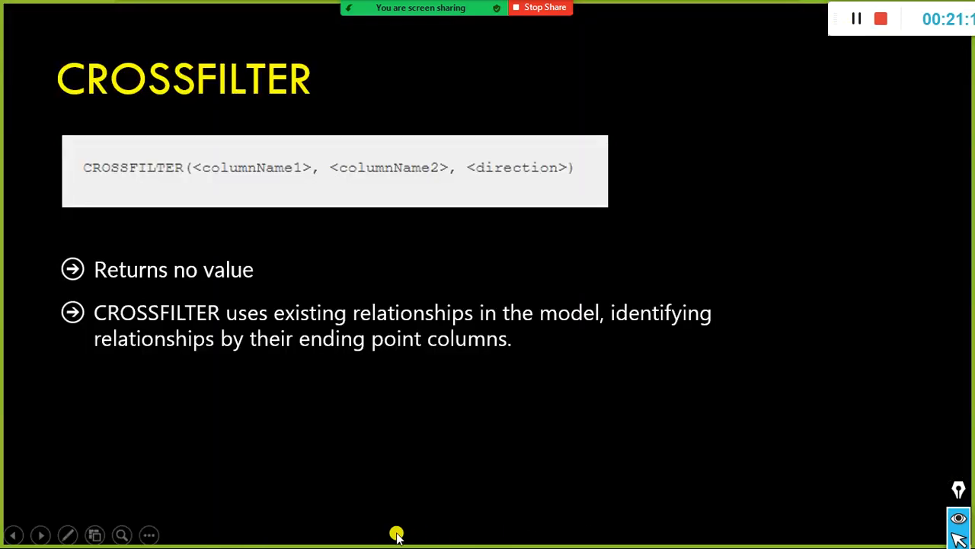
pyautogui.press('Escape')
pyautogui.click(457, 442)
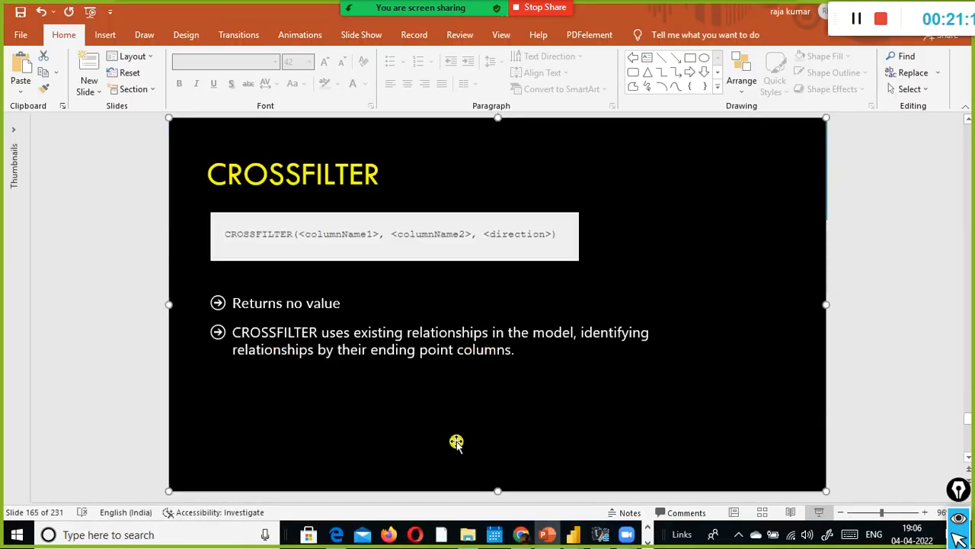
# Switch to DAX Studio, look through the query editor and put its window away to return to PowerPoint.
pyautogui.click(601, 534)
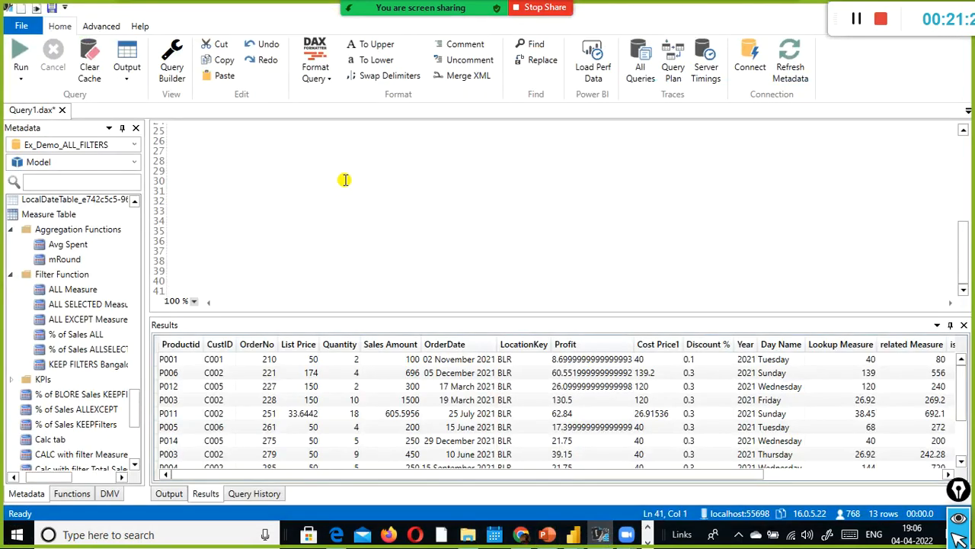
pyautogui.scroll(2, 344, 179)
pyautogui.scroll(-3, 345, 180)
pyautogui.scroll(3, 347, 179)
pyautogui.doubleClick(609, 18)
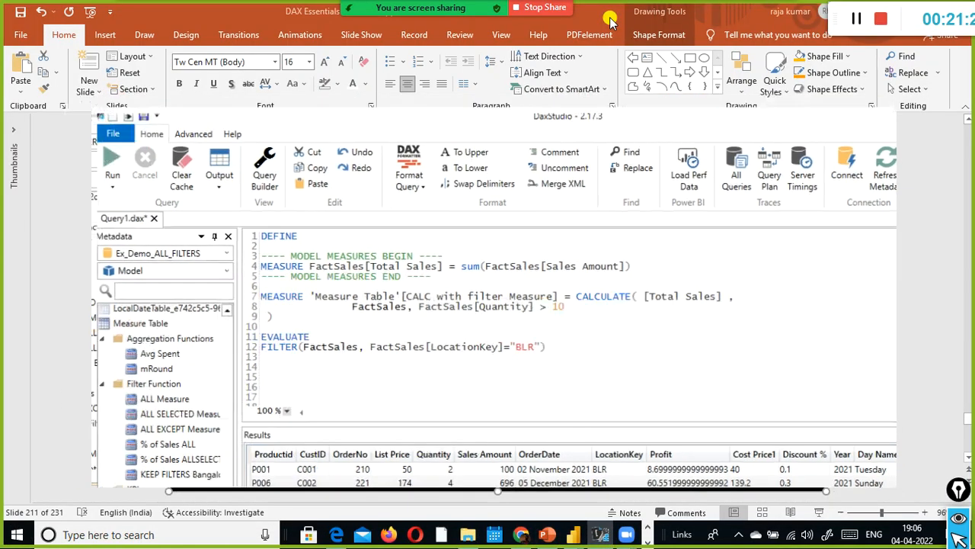
pyautogui.click(809, 122)
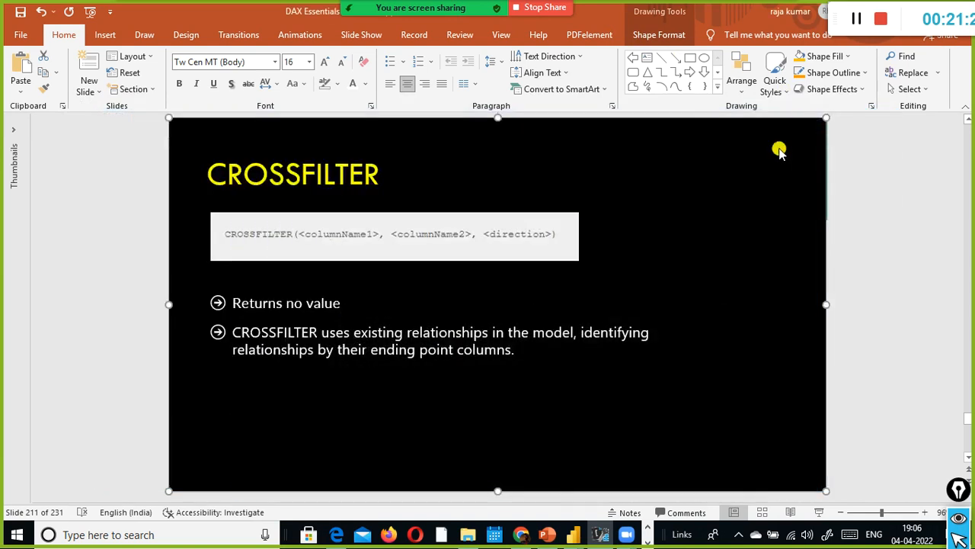
# Shrink and minimize the PowerPoint window to return to the Power BI report.
pyautogui.click(846, 212)
pyautogui.doubleClick(690, 10)
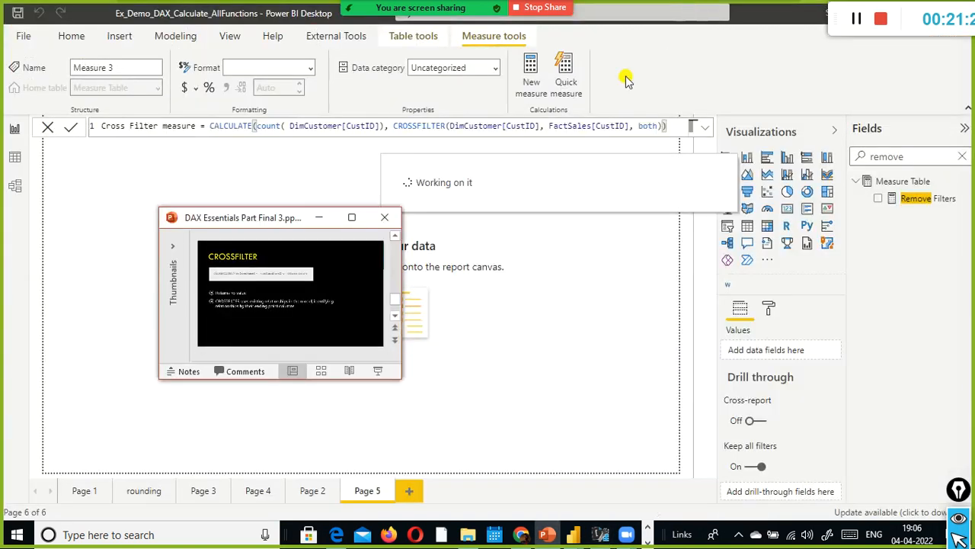
pyautogui.click(321, 219)
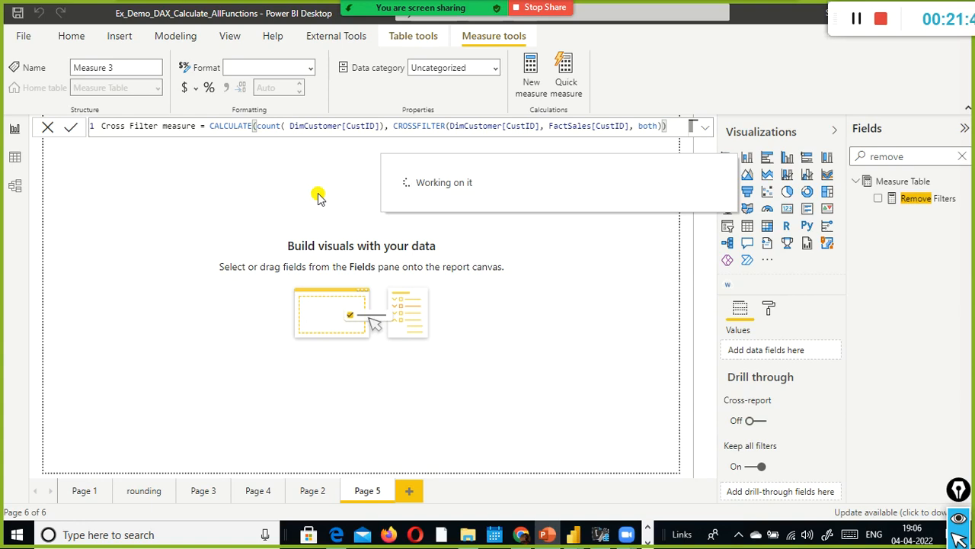
pyautogui.click(606, 535)
pyautogui.click(607, 536)
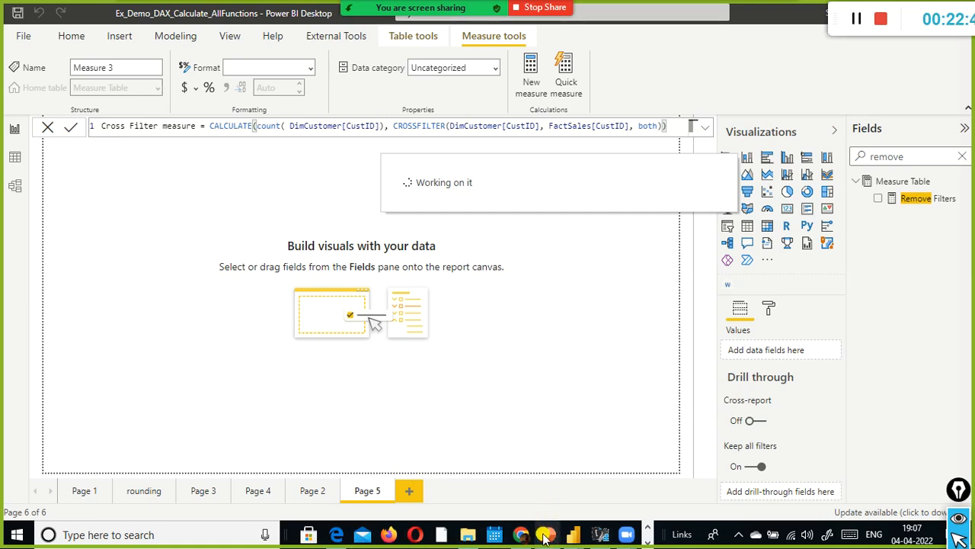
# Close the Google Chrome window and switch to the Ex_Demo_ALL_FILTERS report window in Power BI Desktop.
pyautogui.moveTo(520, 537)
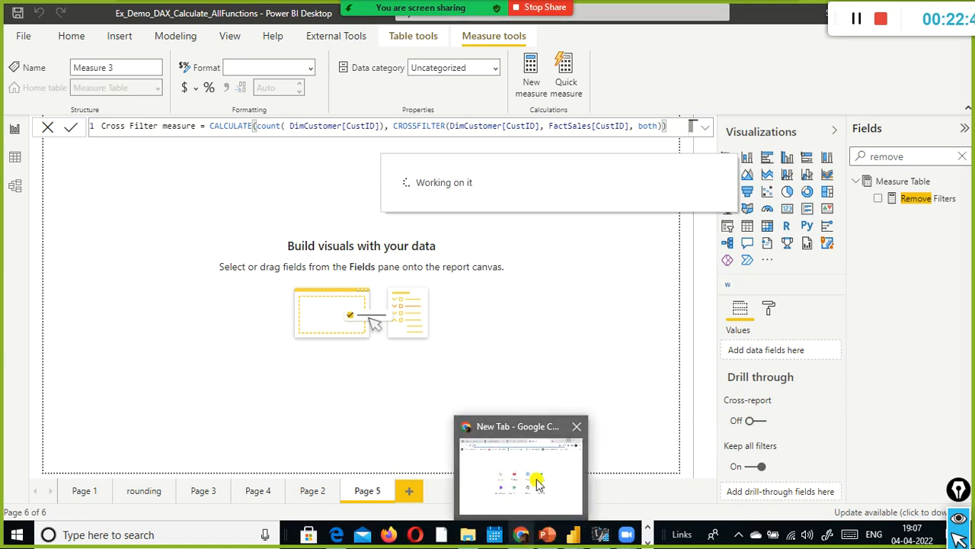
pyautogui.click(576, 429)
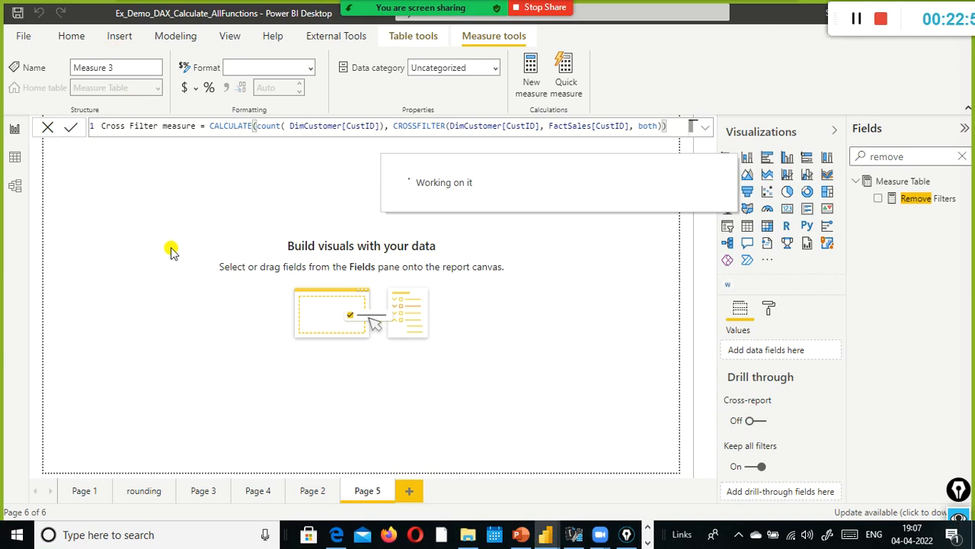
pyautogui.moveTo(544, 538)
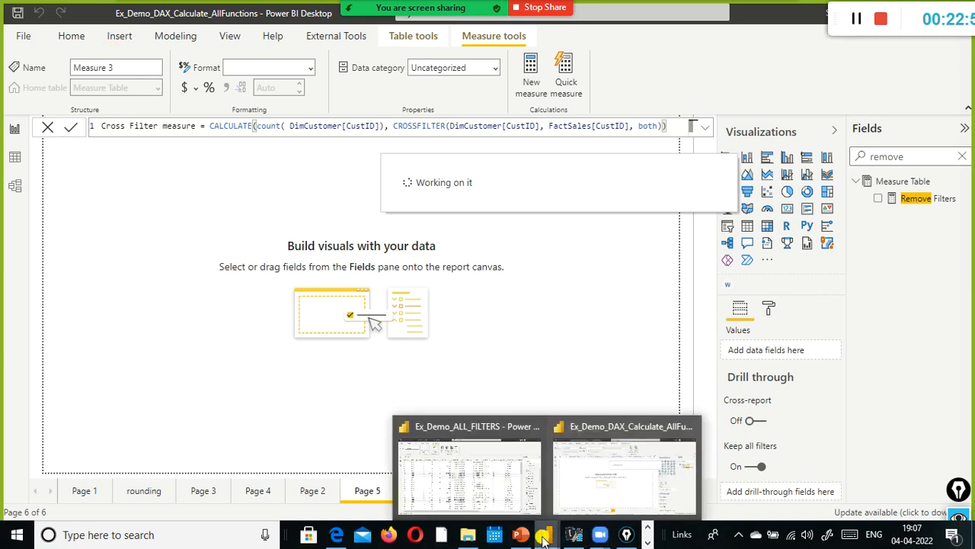
pyautogui.click(511, 503)
pyautogui.moveTo(545, 543)
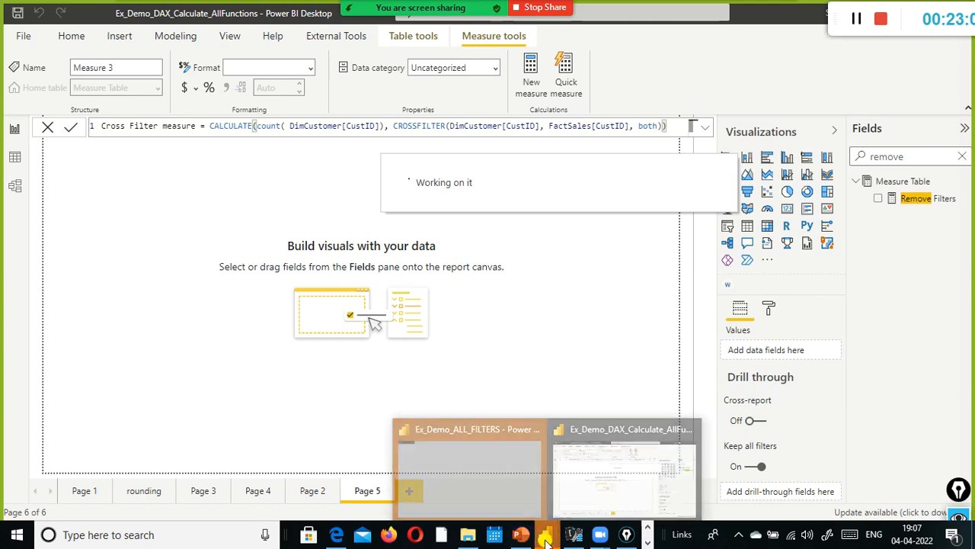
pyautogui.click(518, 491)
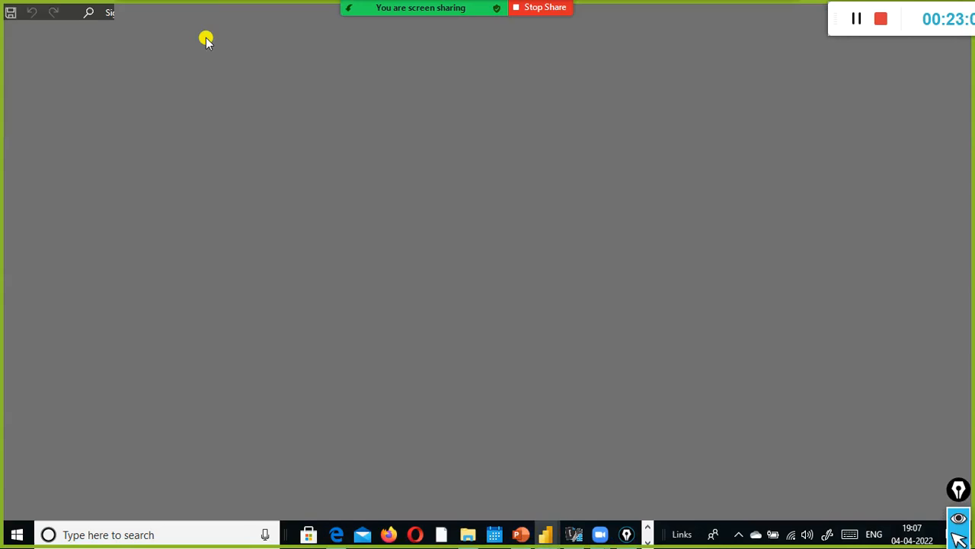
pyautogui.moveTo(545, 531)
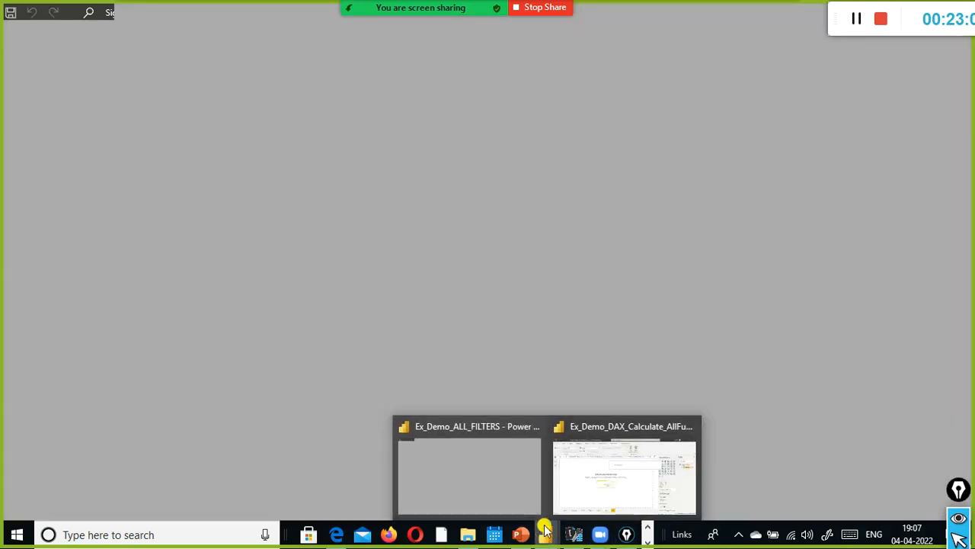
pyautogui.click(509, 498)
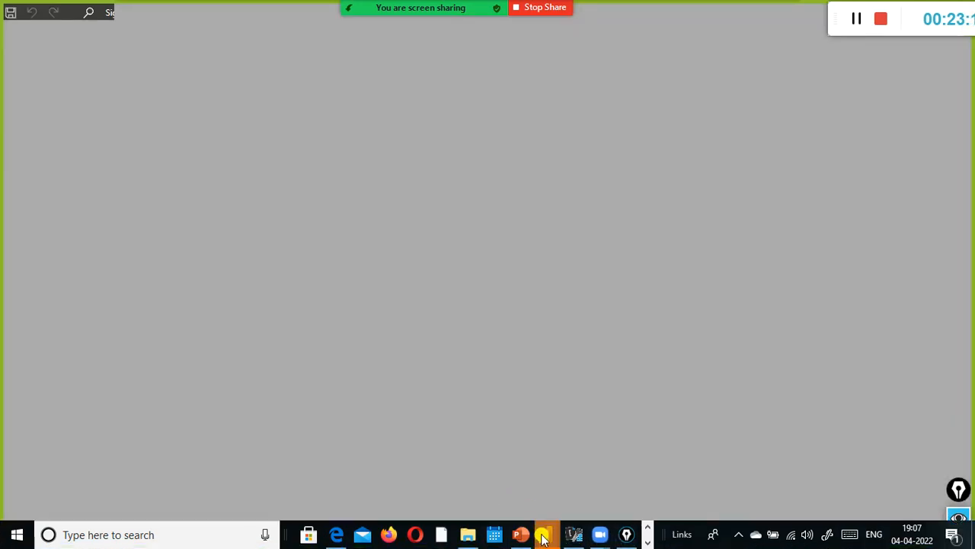
# Save the changes to Ex_Demo_ALL_FILTERS while closing it, and return to the Ex_Demo_DAX_Calculate_AllFunctions report.
pyautogui.click(581, 500)
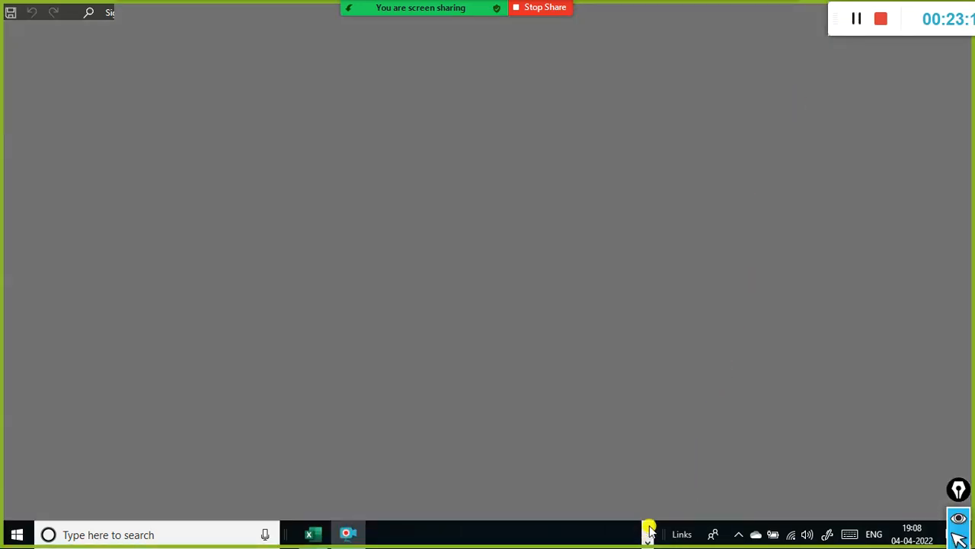
pyautogui.click(647, 525)
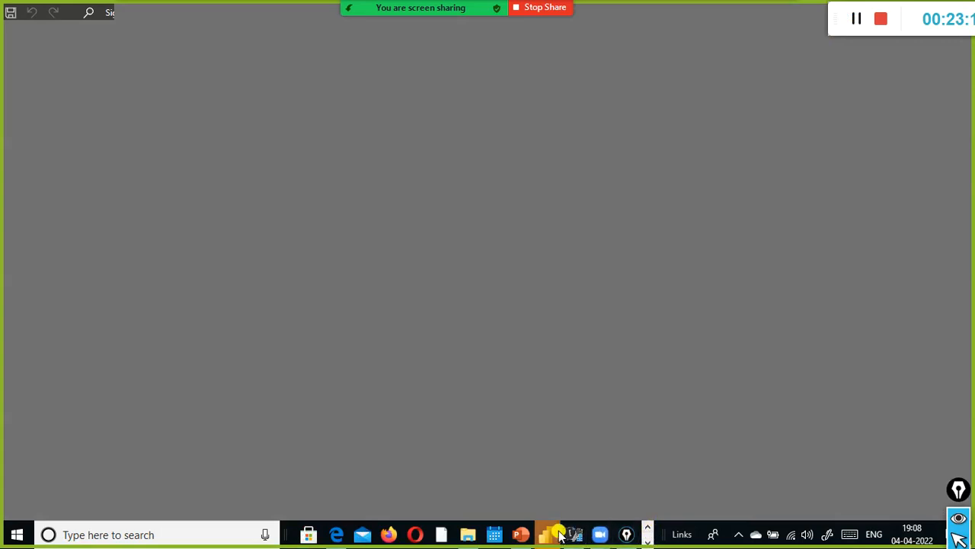
pyautogui.moveTo(554, 536)
pyautogui.click(575, 512)
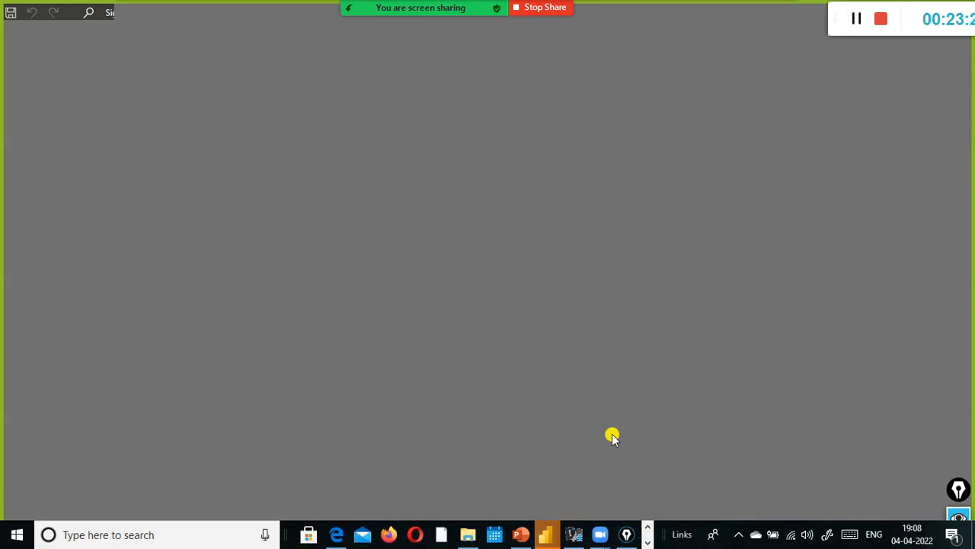
pyautogui.moveTo(546, 533)
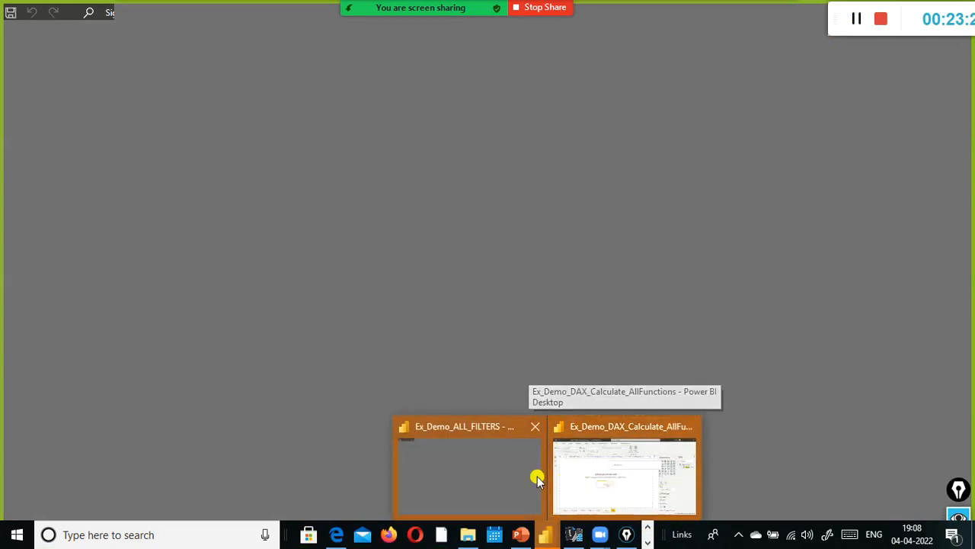
pyautogui.click(573, 474)
pyautogui.moveTo(543, 533)
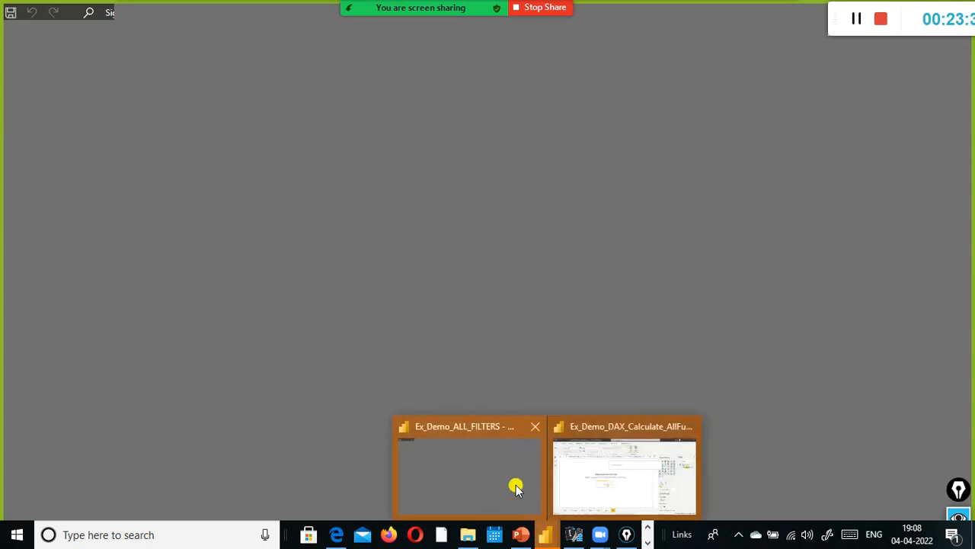
pyautogui.click(563, 452)
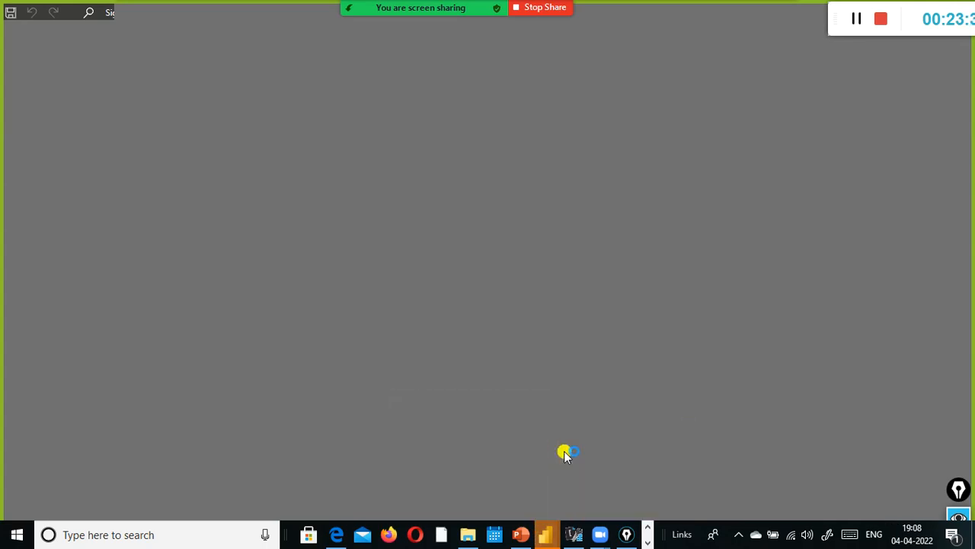
pyautogui.moveTo(545, 533)
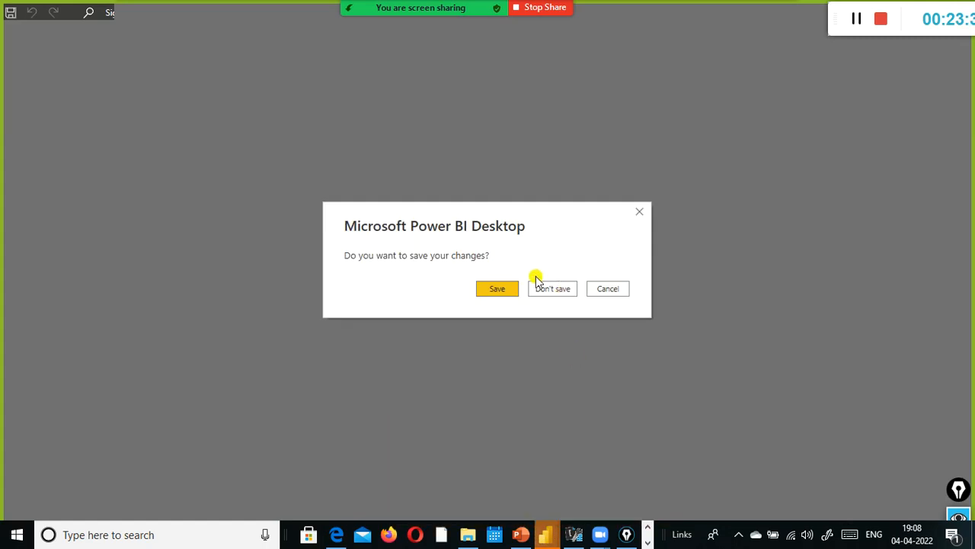
pyautogui.click(502, 290)
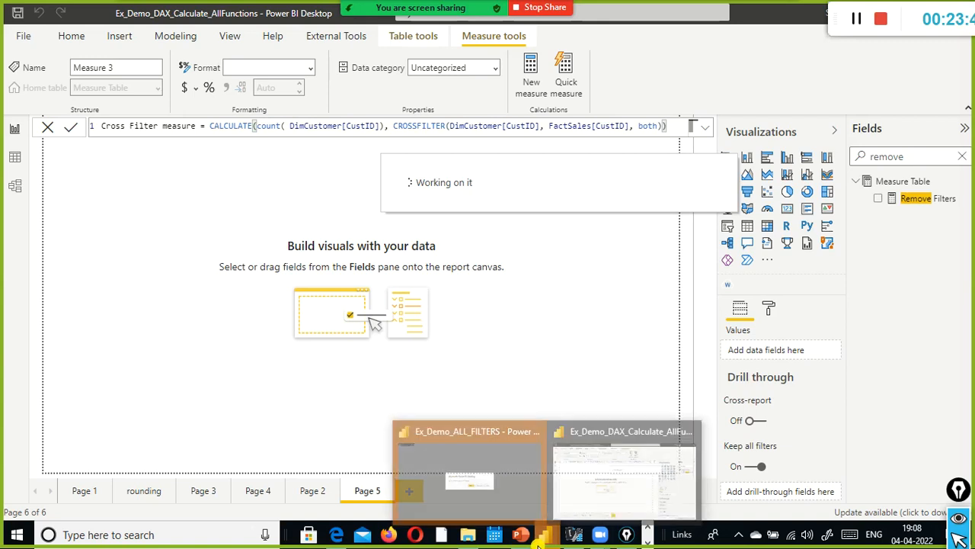
pyautogui.moveTo(551, 539)
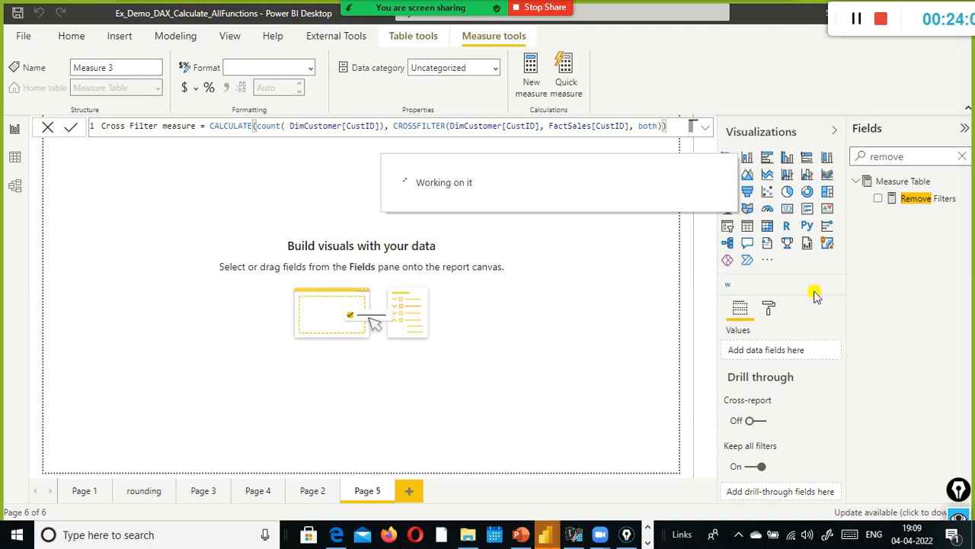
pyautogui.click(856, 22)
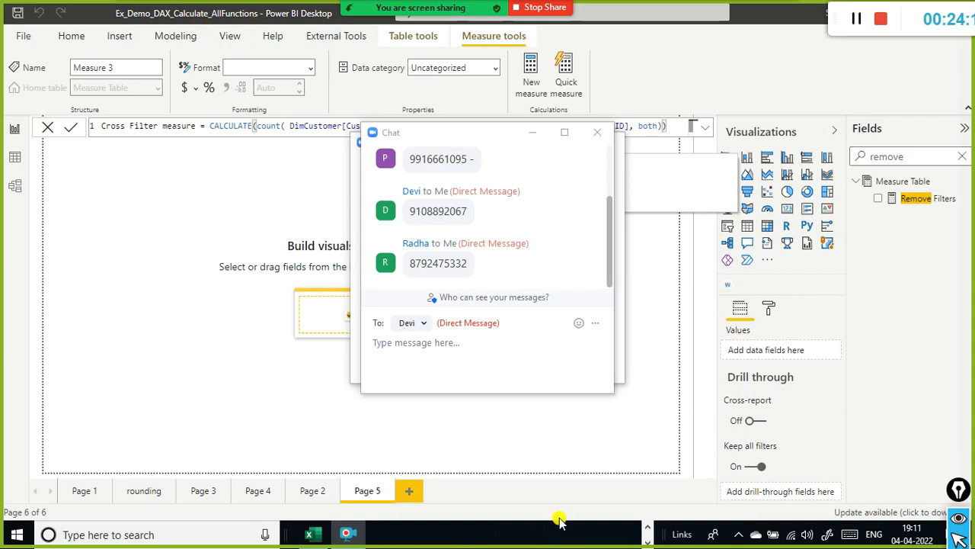
# Read through the direct messages in the Zoom meeting chat and close the chat window.
pyautogui.click(647, 529)
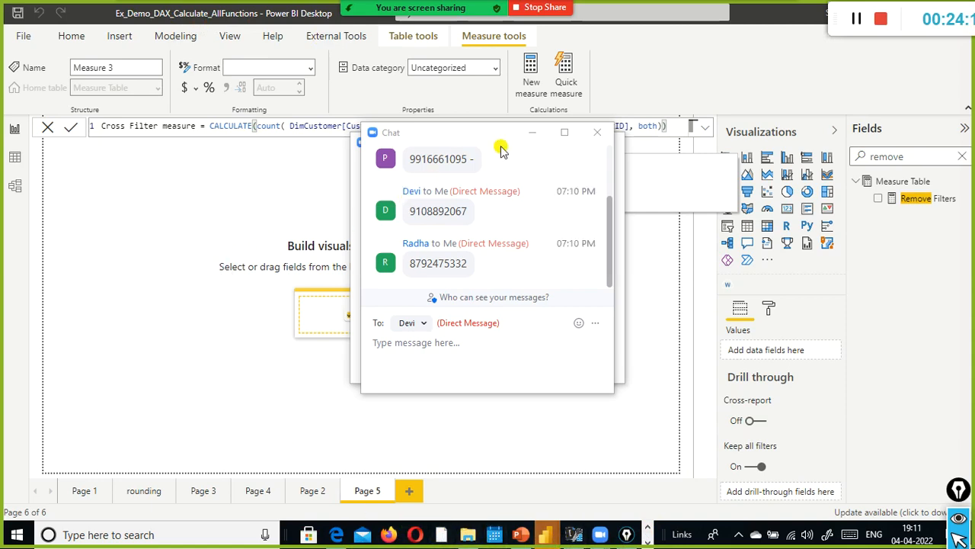
pyautogui.scroll(2, 556, 164)
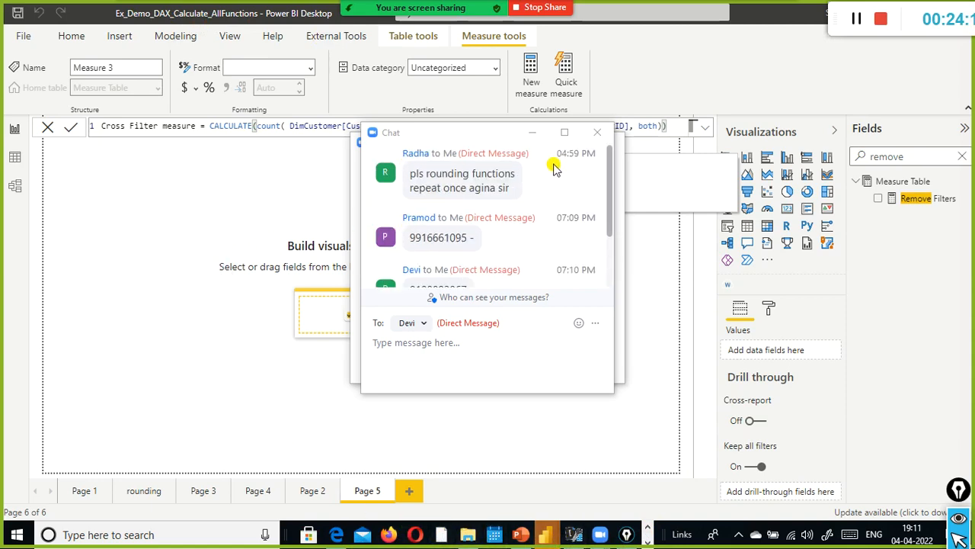
pyautogui.scroll(-2, 554, 168)
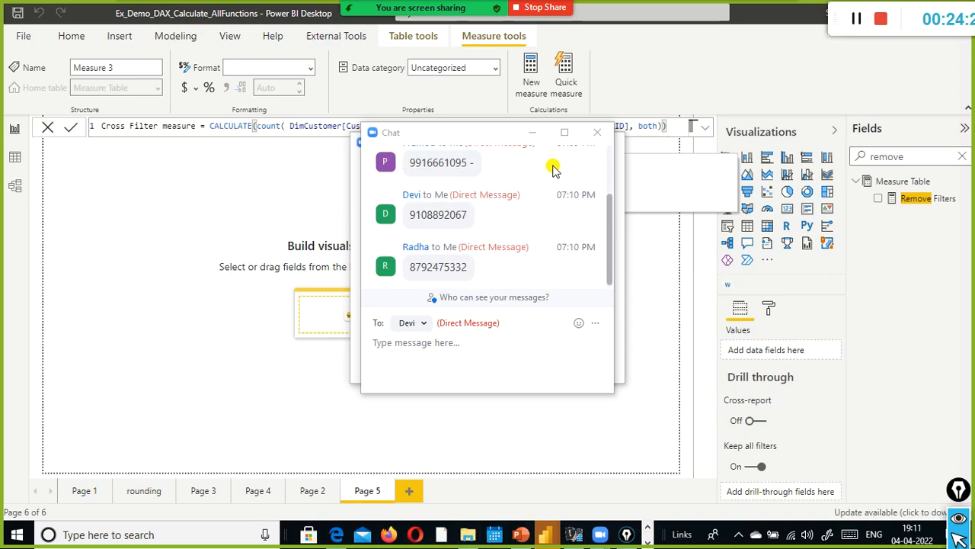
pyautogui.scroll(-1, 555, 168)
pyautogui.scroll(2, 554, 166)
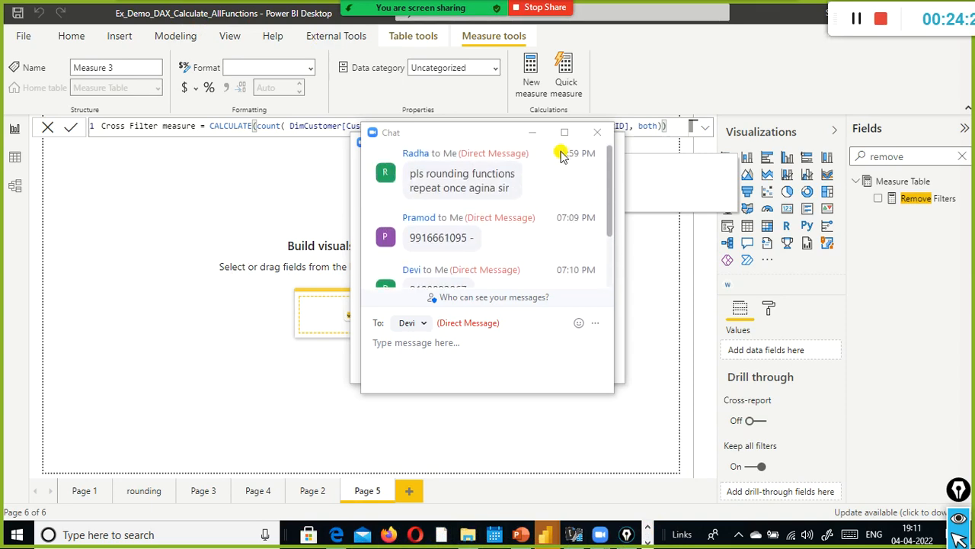
pyautogui.click(596, 135)
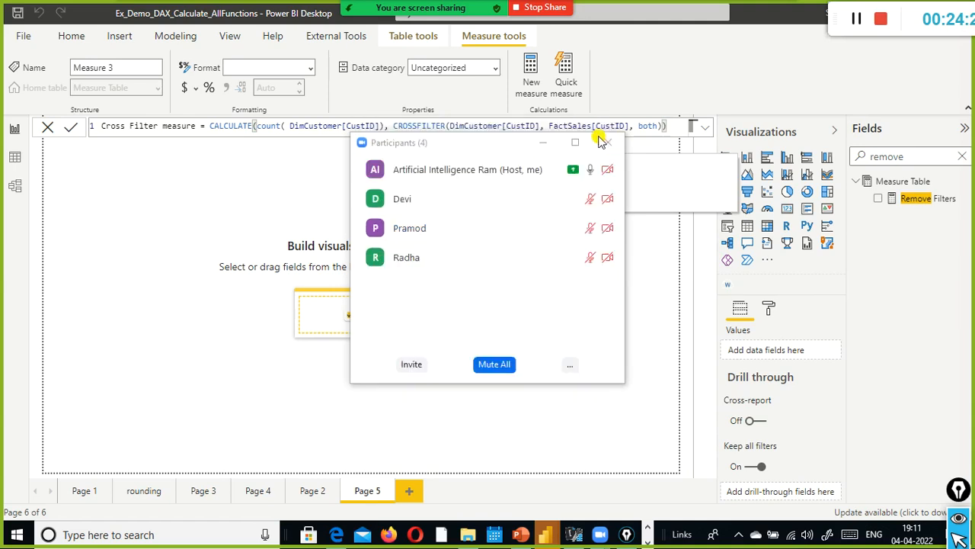
# Stop the Zoom screen share, end the meeting for all participants and close the Zoom window.
pyautogui.click(544, 7)
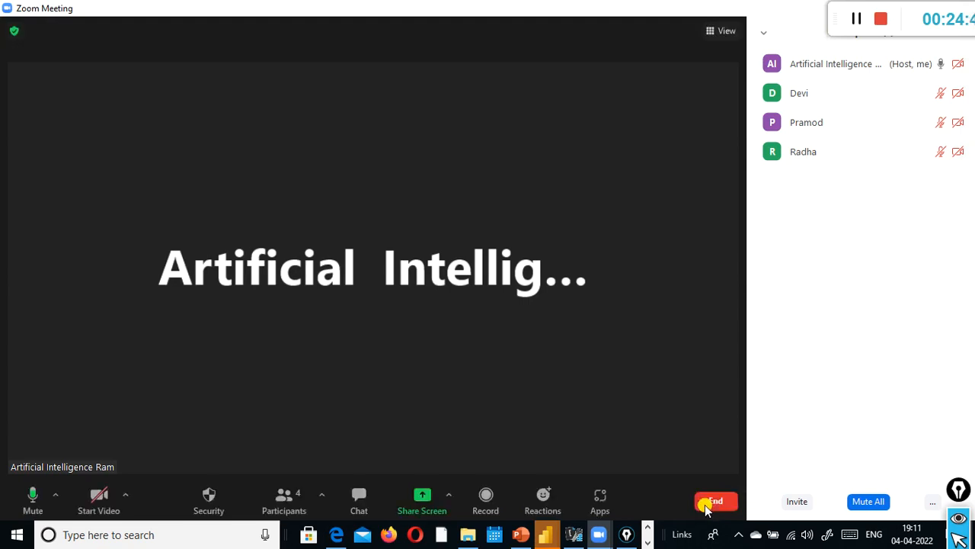
pyautogui.click(704, 505)
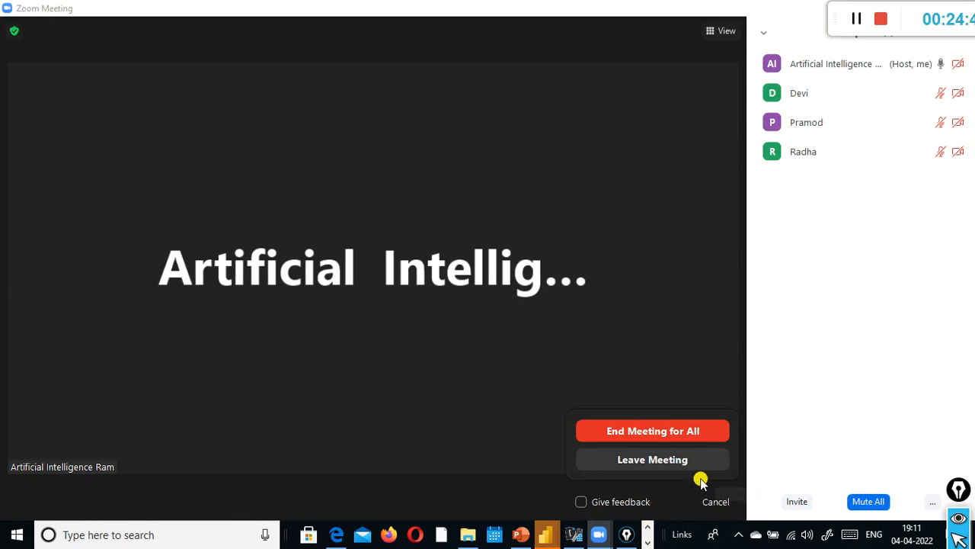
pyautogui.click(644, 433)
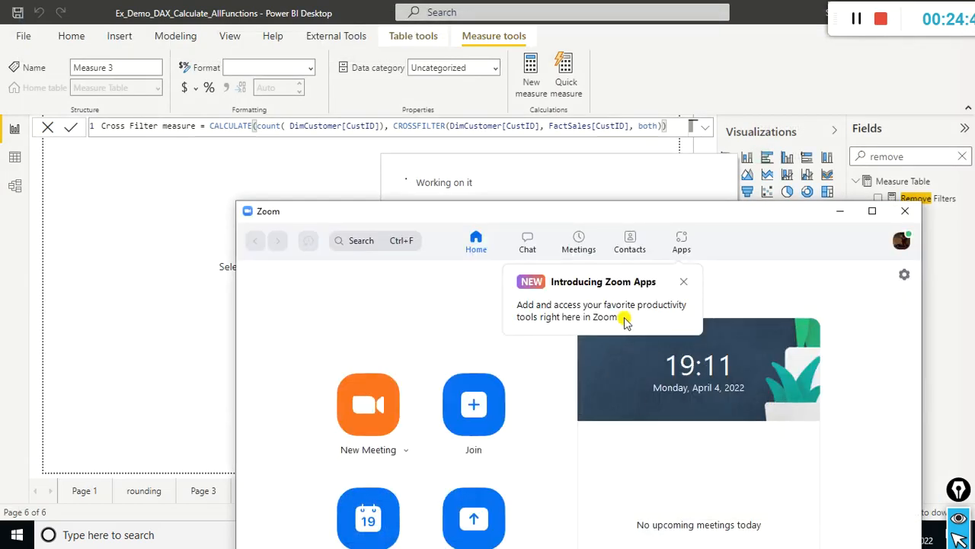
pyautogui.click(899, 214)
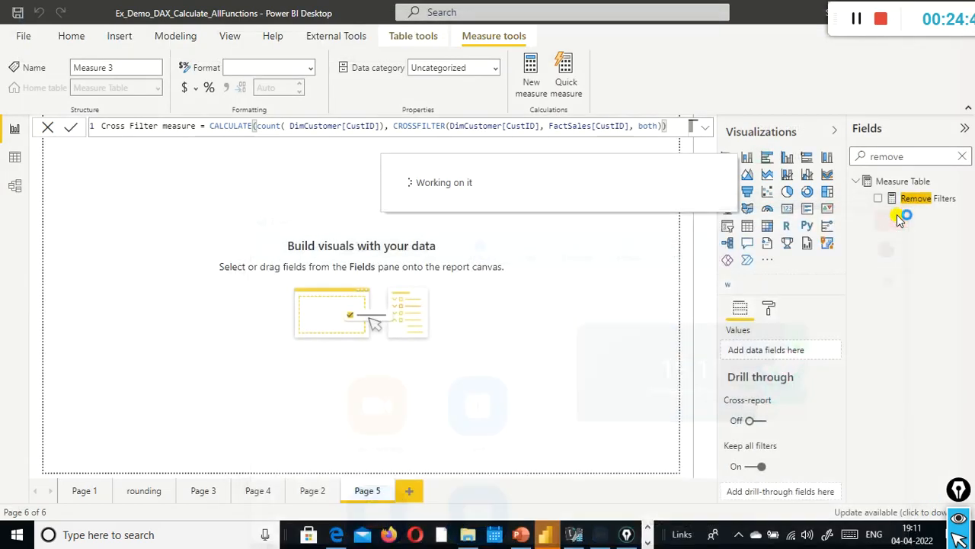